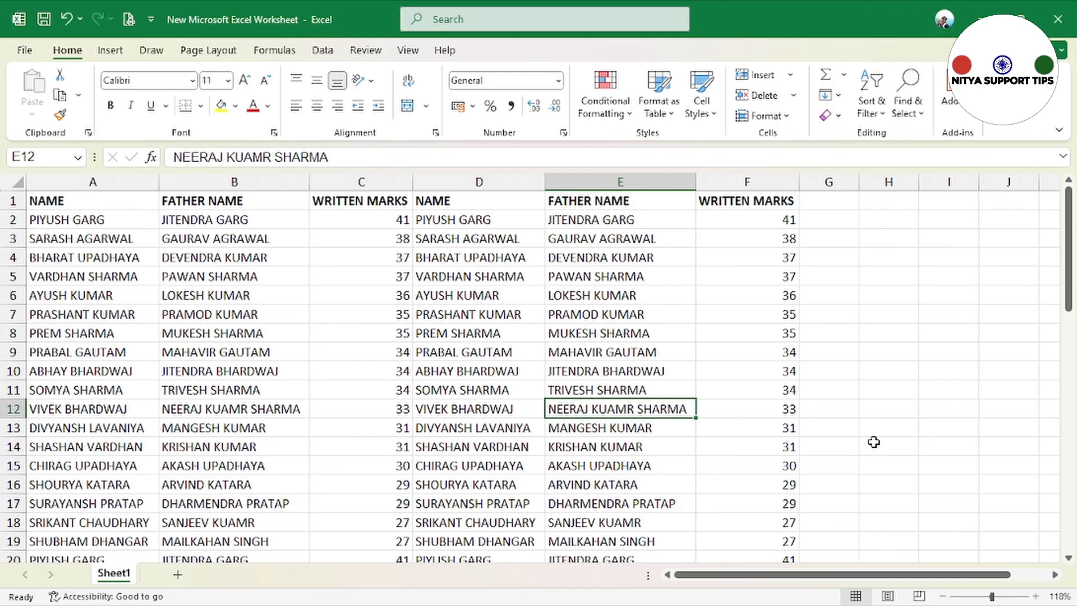
Open the print preview of the worksheet and check the first page enlarged and as a whole page
left_click(36, 54)
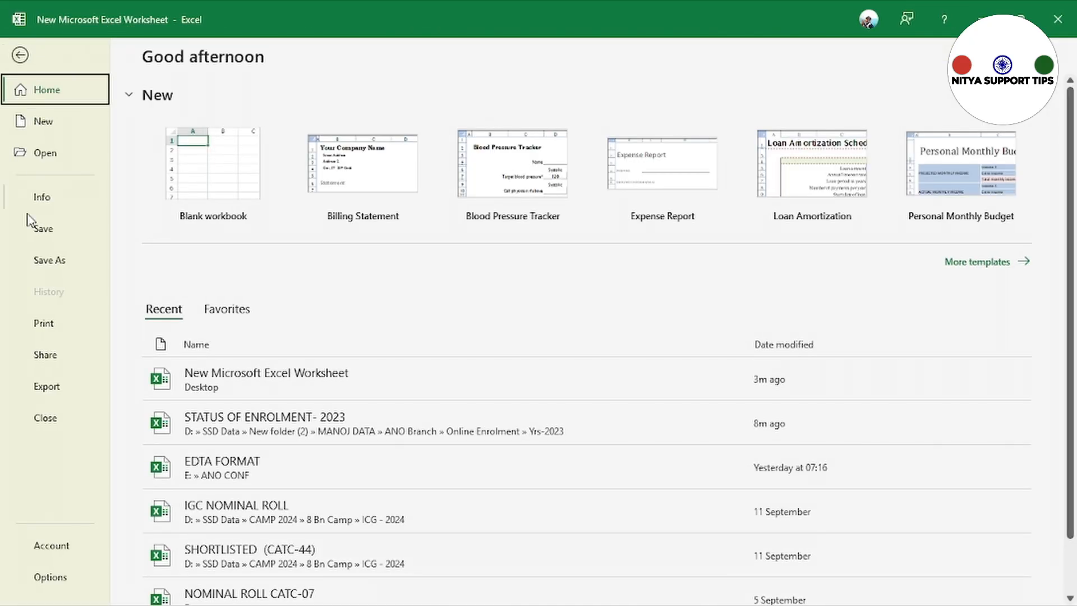
left_click(48, 325)
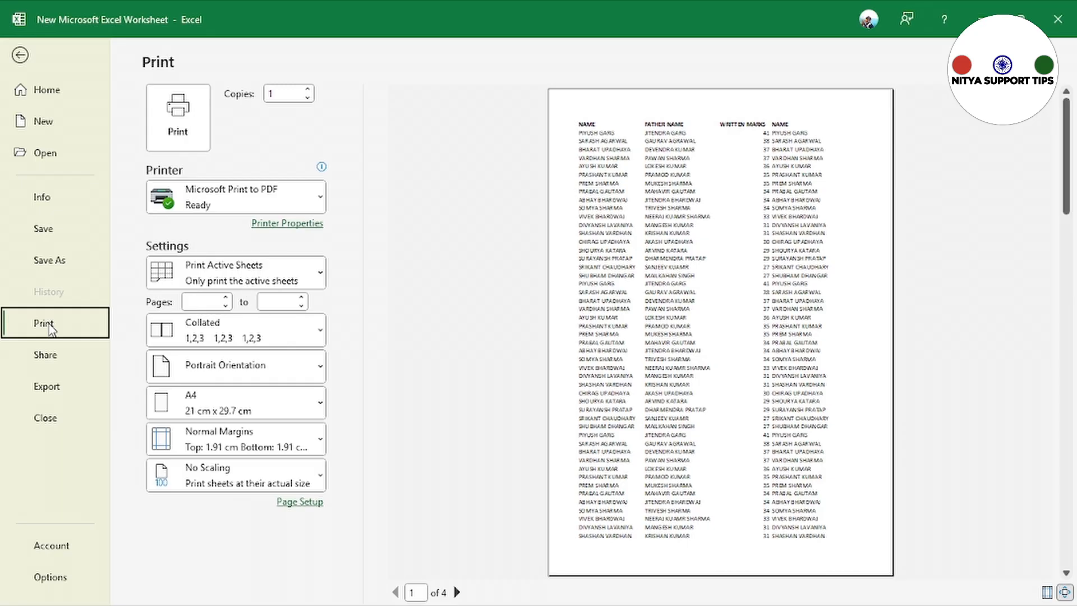
left_click(1065, 592)
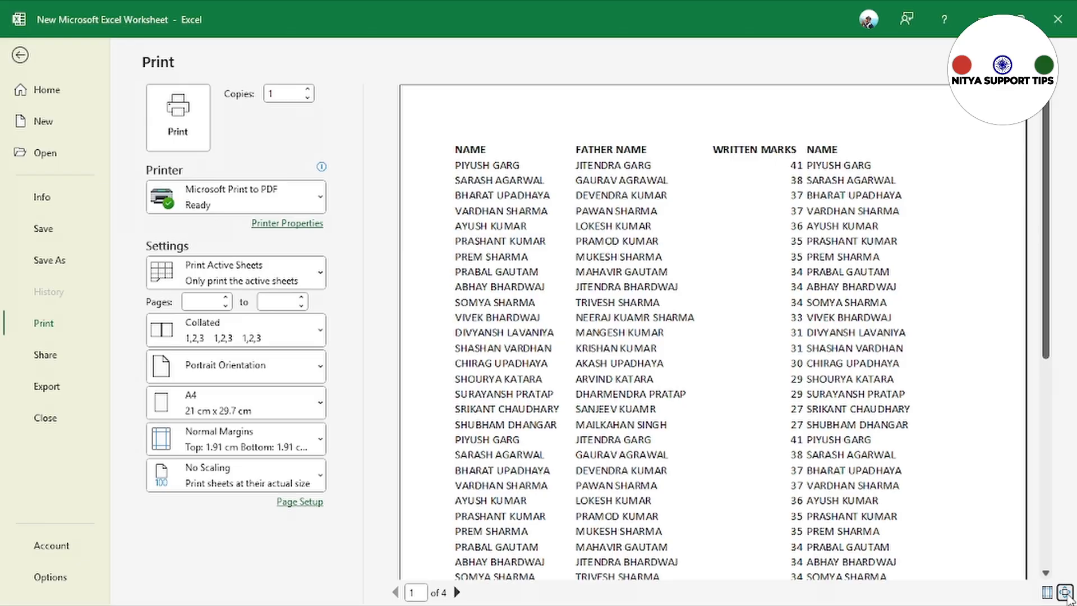
left_click(1065, 593)
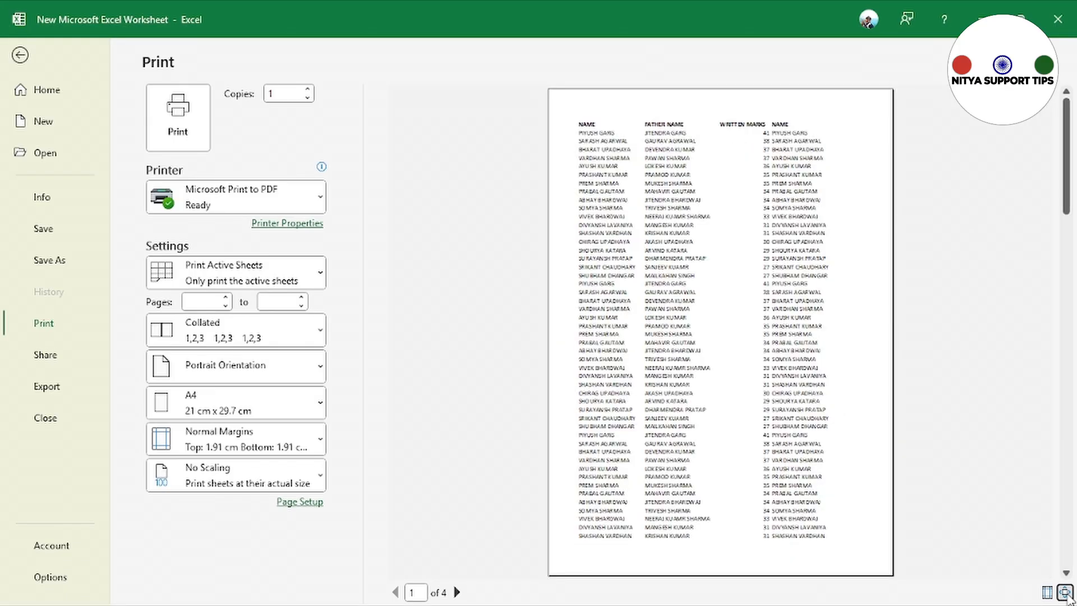
left_click(1065, 592)
left_click(1065, 593)
Page through all four preview pages to check how the columns and rows are split, and return to page 1
left_click(456, 592)
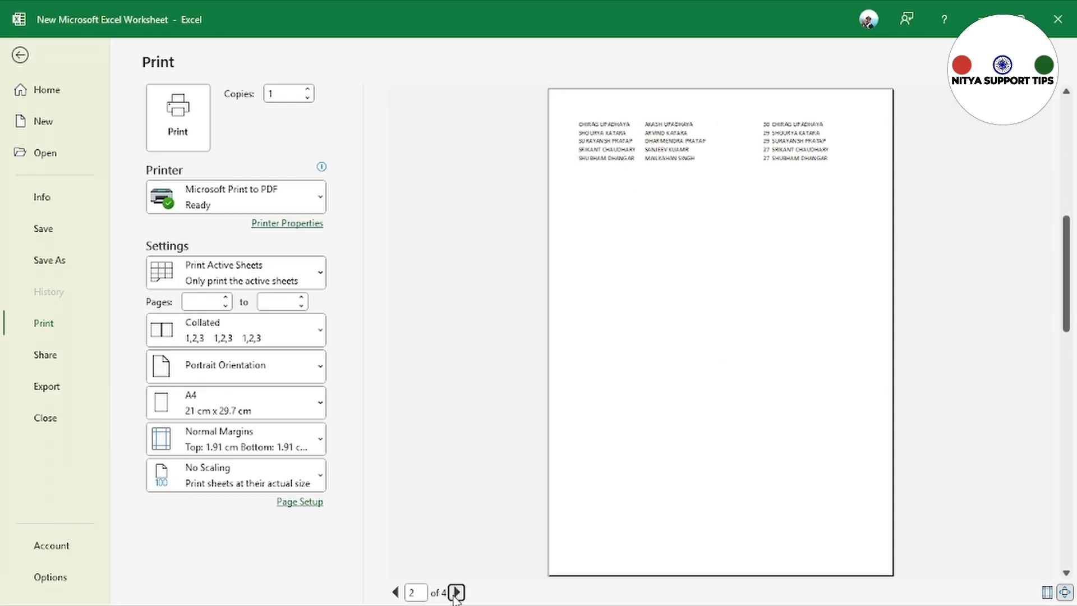
left_click(456, 593)
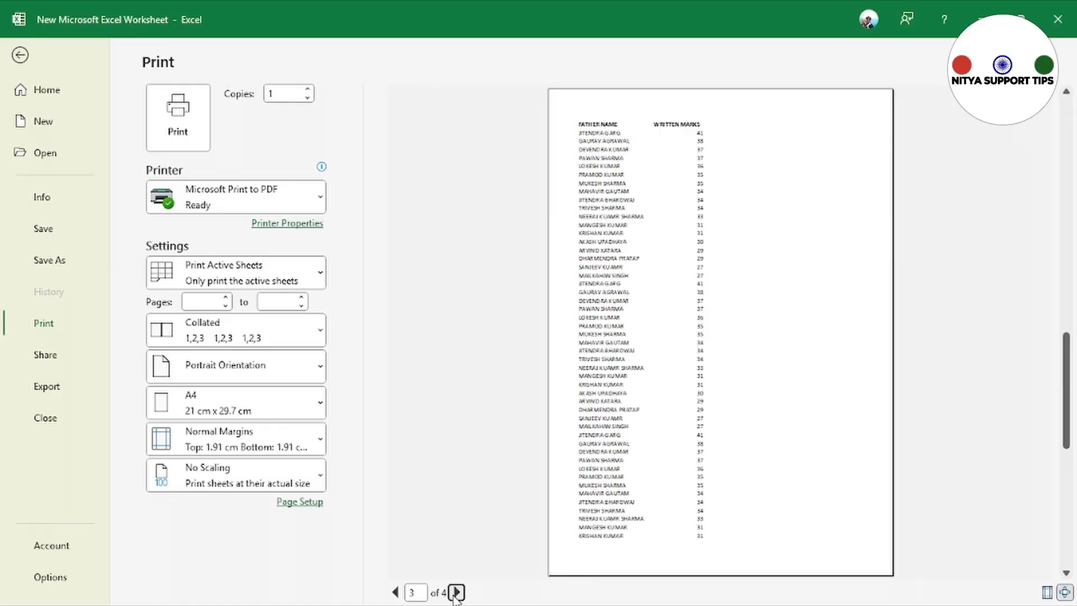
left_click(456, 593)
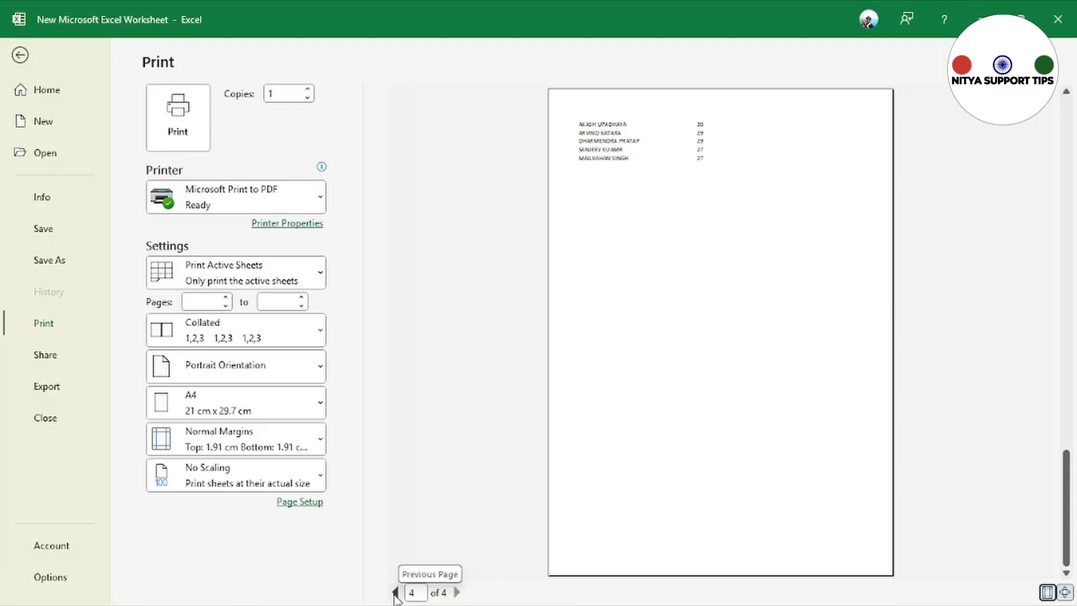
left_click(395, 592)
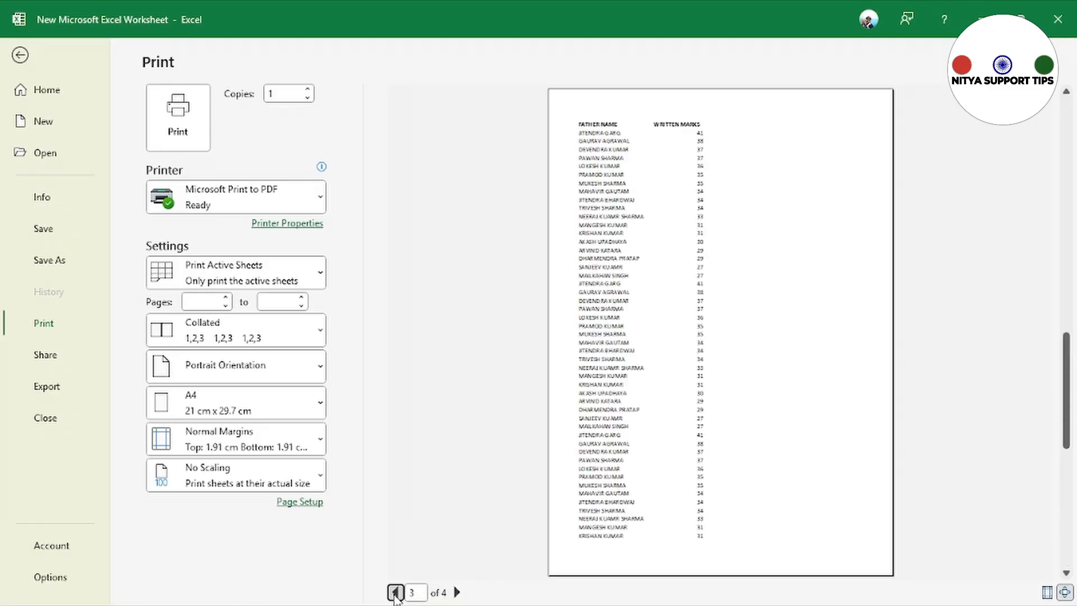
left_click(395, 592)
left_click(395, 592)
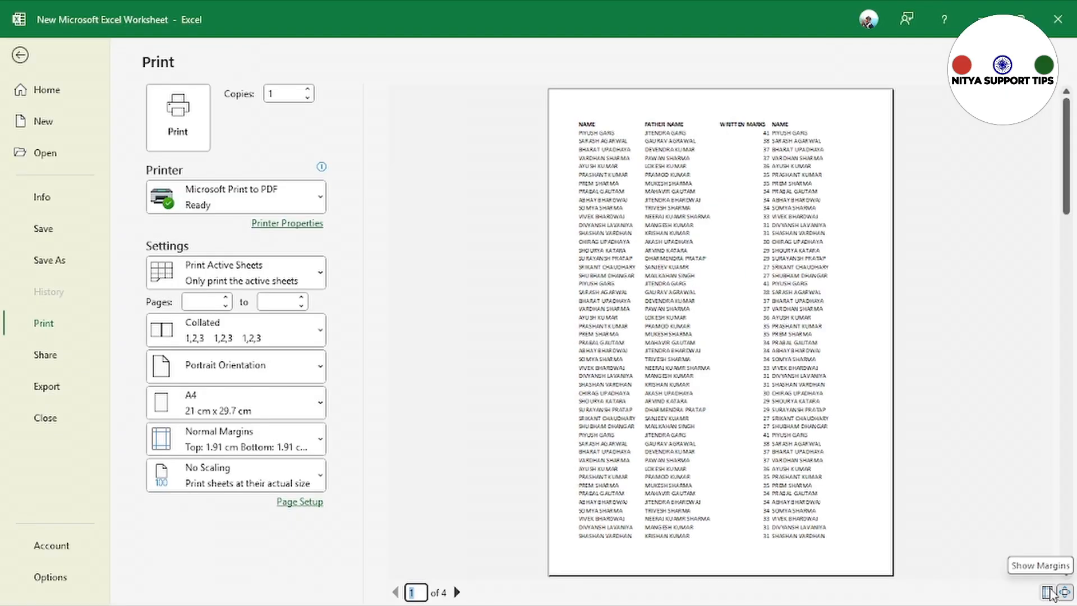
Show the margin guides in the print preview and reduce the top margin to 1.09 cm and the bottom margin to 1.3 cm
left_click(1038, 590)
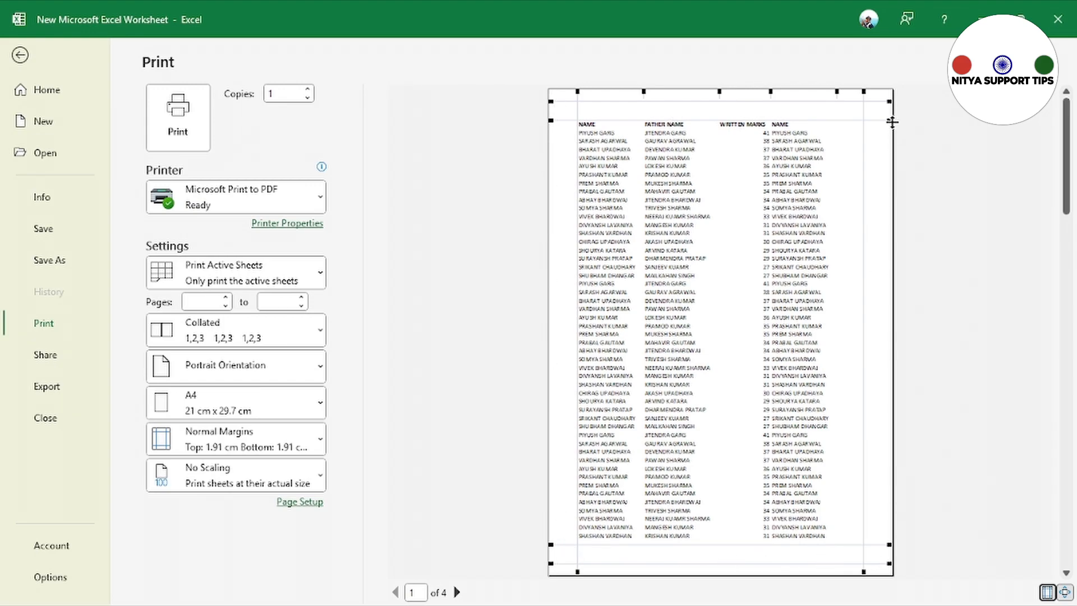
left_click_drag(892, 122, 889, 104)
left_click_drag(888, 546, 889, 554)
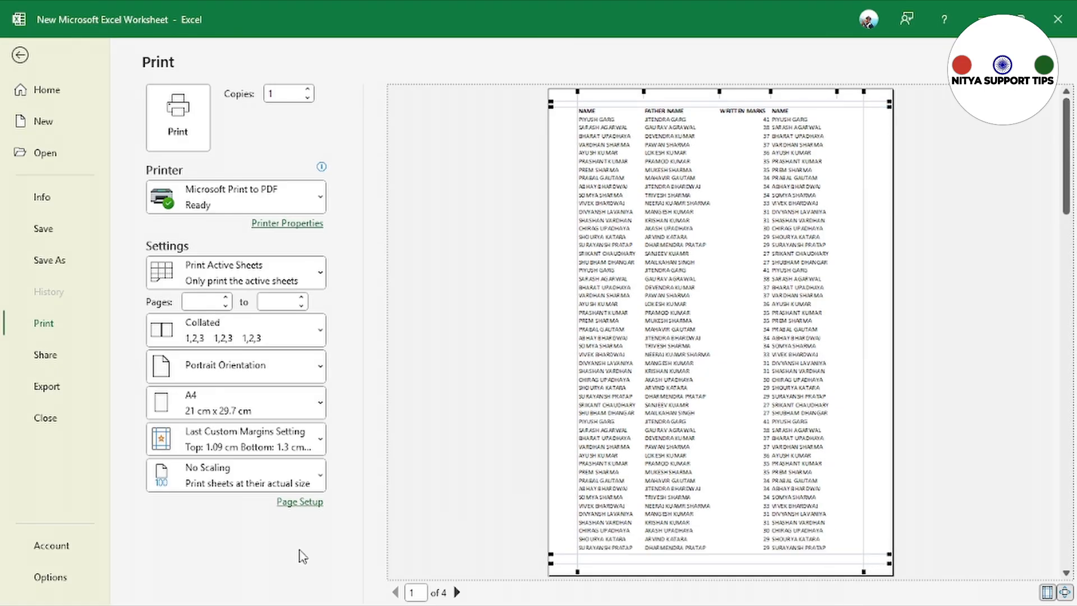
Try the Wide margin preset and replace it with the Narrow preset
left_click(257, 452)
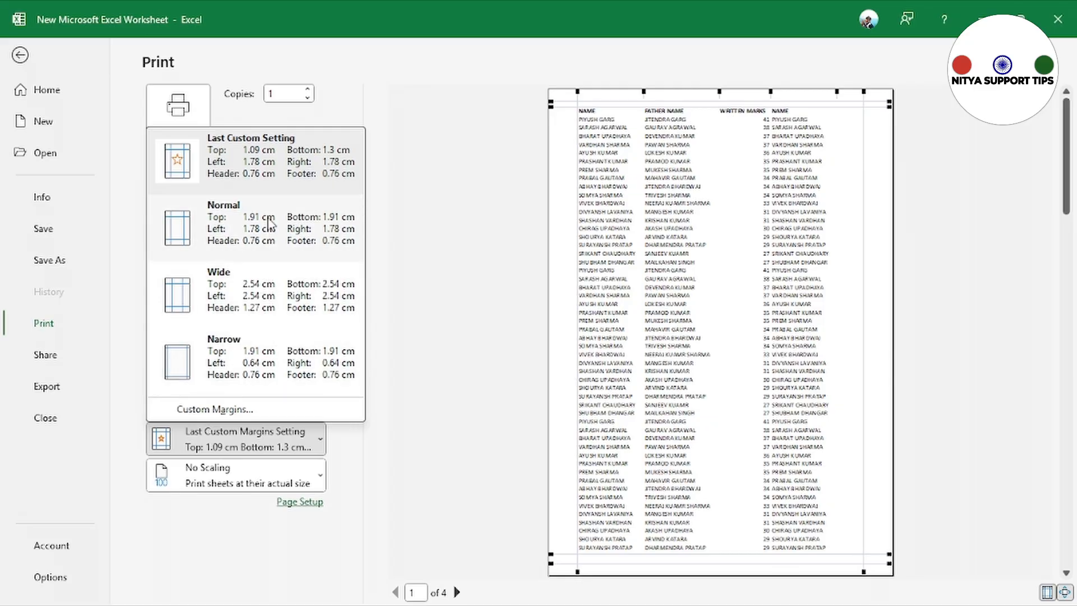
left_click(294, 305)
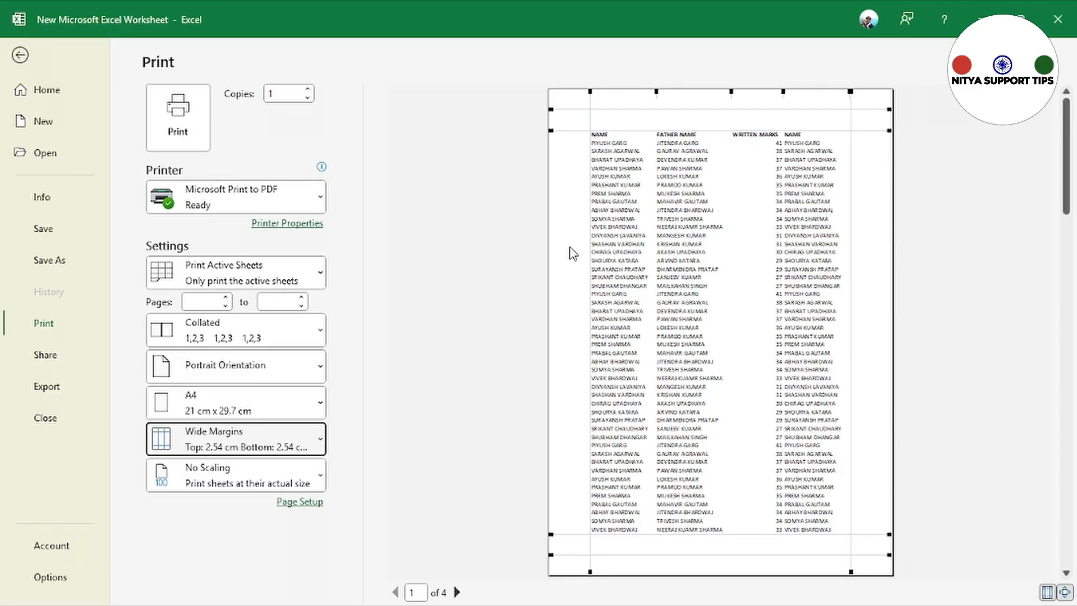
left_click(236, 438)
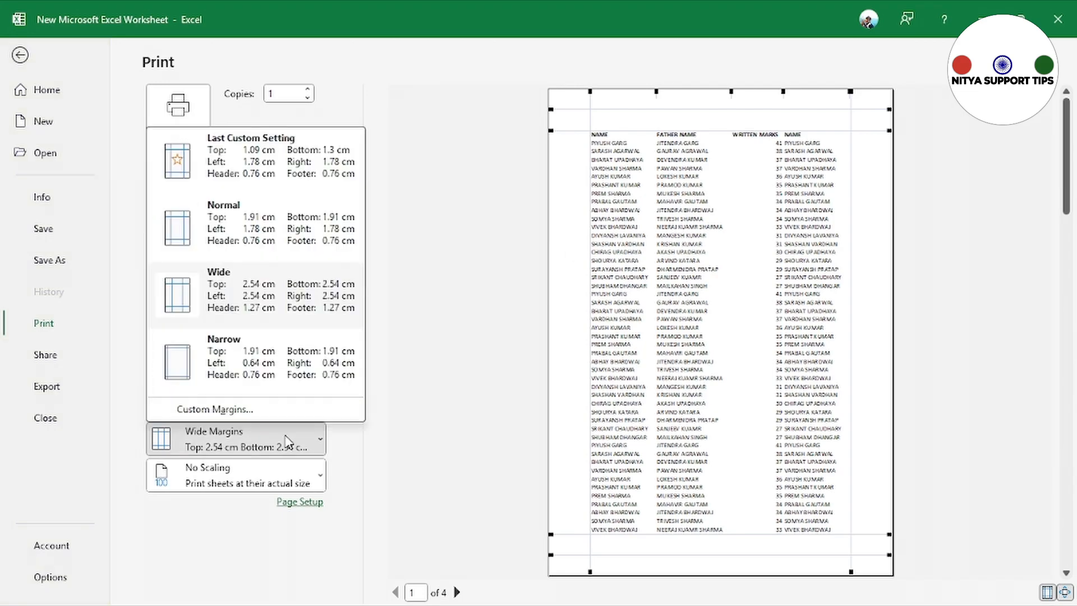
left_click(313, 365)
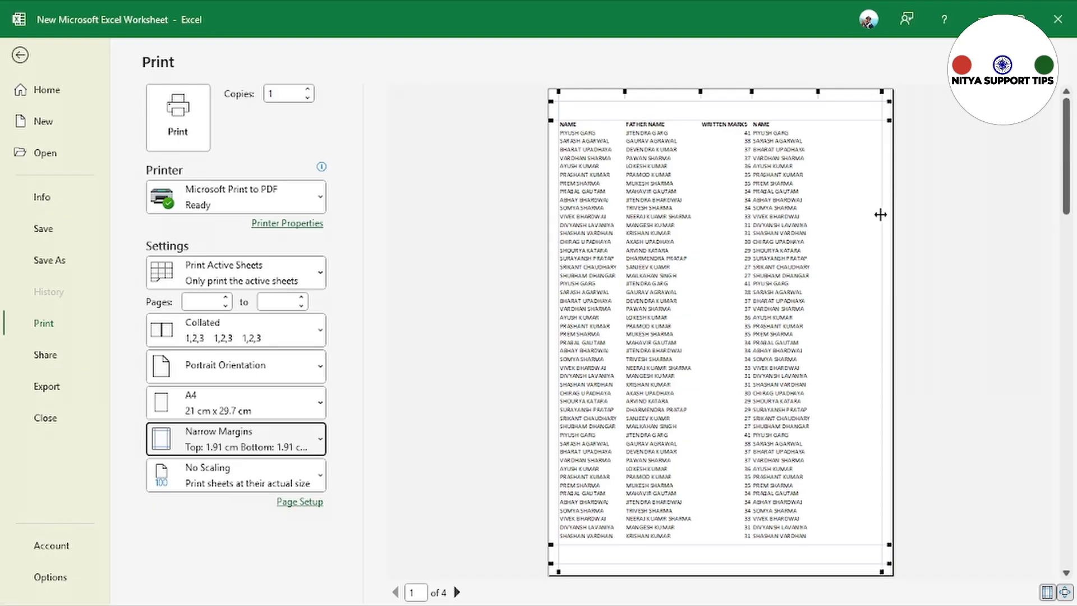
Set custom page margins with top and bottom at 1 cm and header and footer at 0
left_click(289, 440)
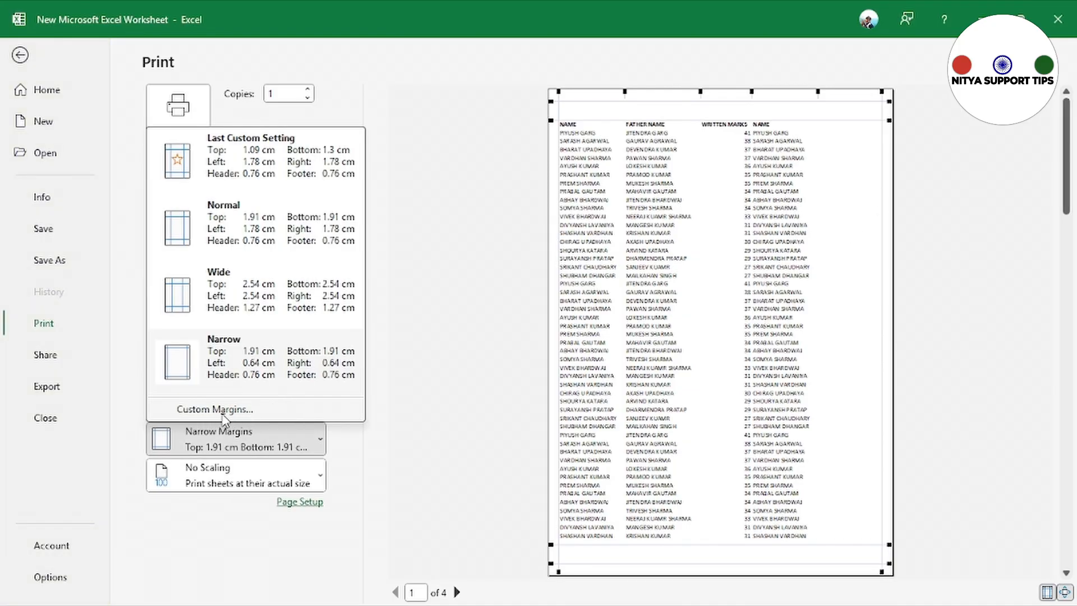
left_click(224, 413)
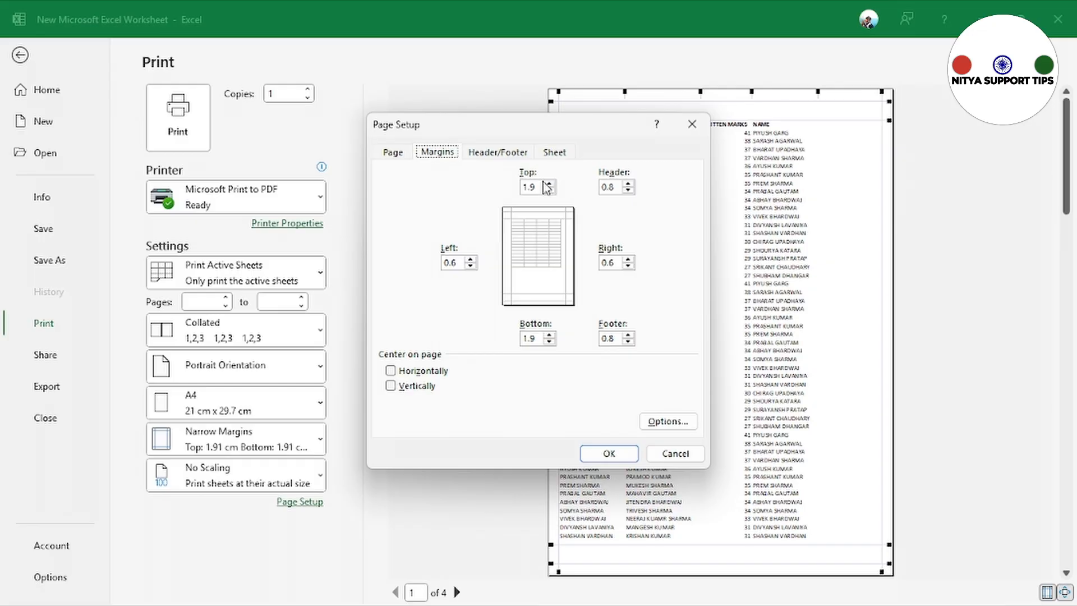
left_click_drag(539, 187, 521, 187)
type("1")
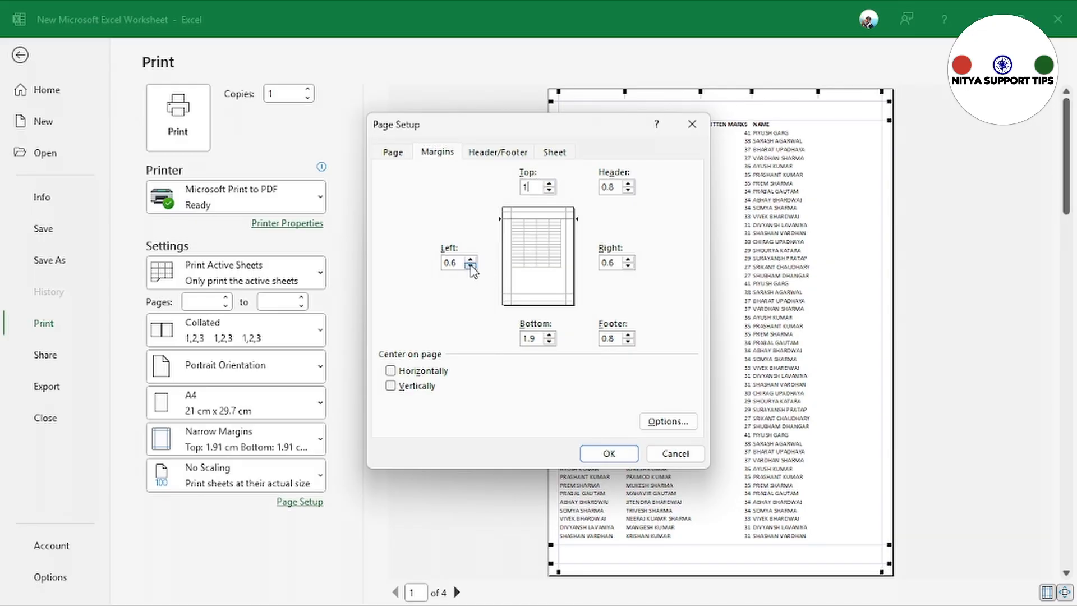
left_click_drag(539, 338, 523, 339)
type("1")
left_click_drag(616, 187, 581, 189)
type("0")
left_click_drag(617, 339, 589, 338)
type("0")
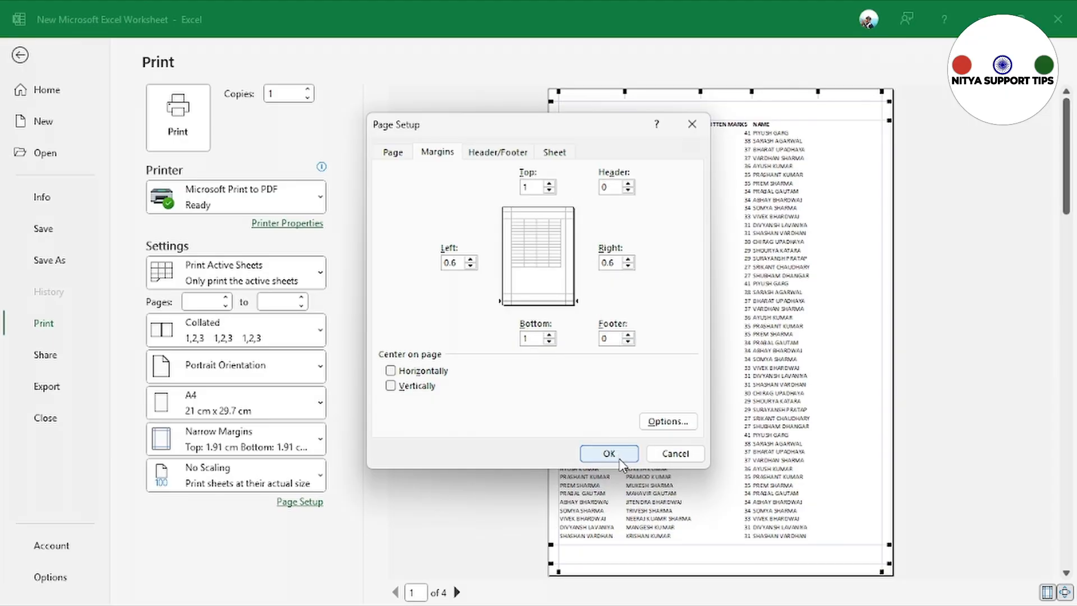
left_click(619, 460)
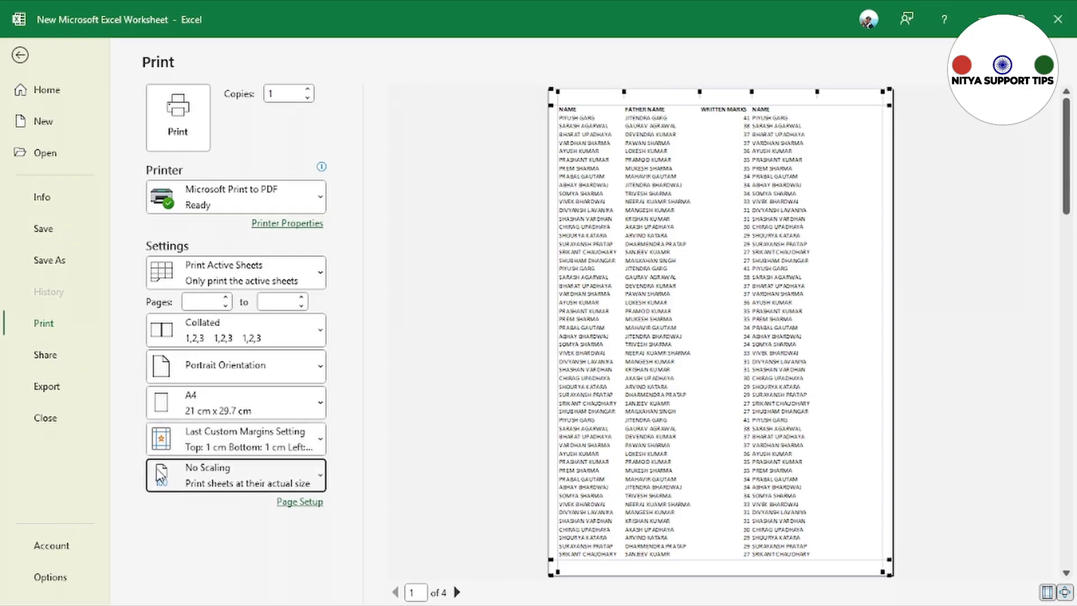
Scale the printout with Fit Sheet on One Page and switch it to Fit All Columns on One Page
left_click(300, 481)
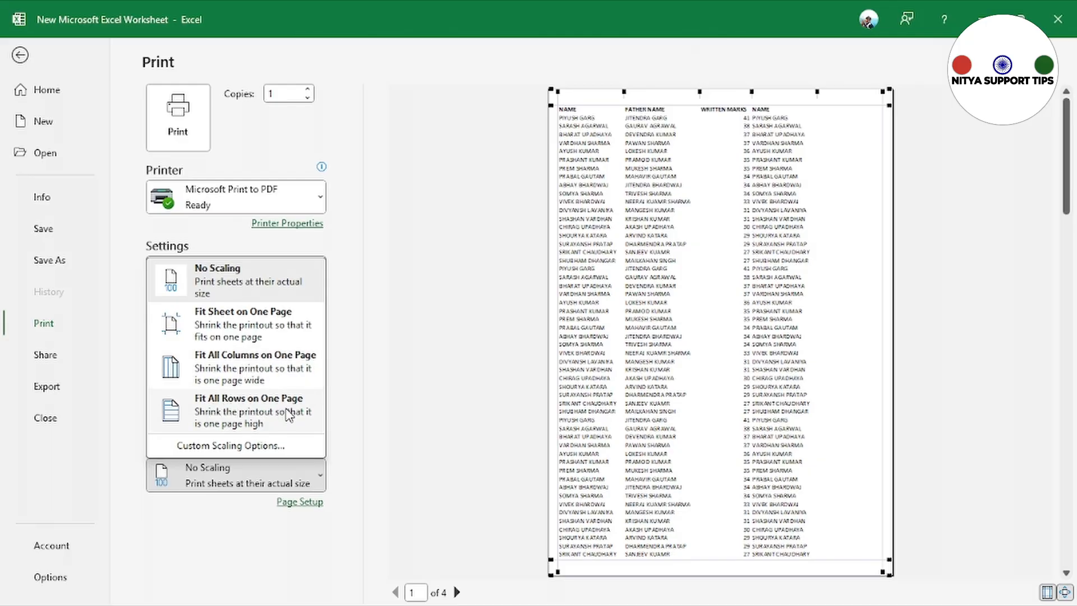
left_click(288, 341)
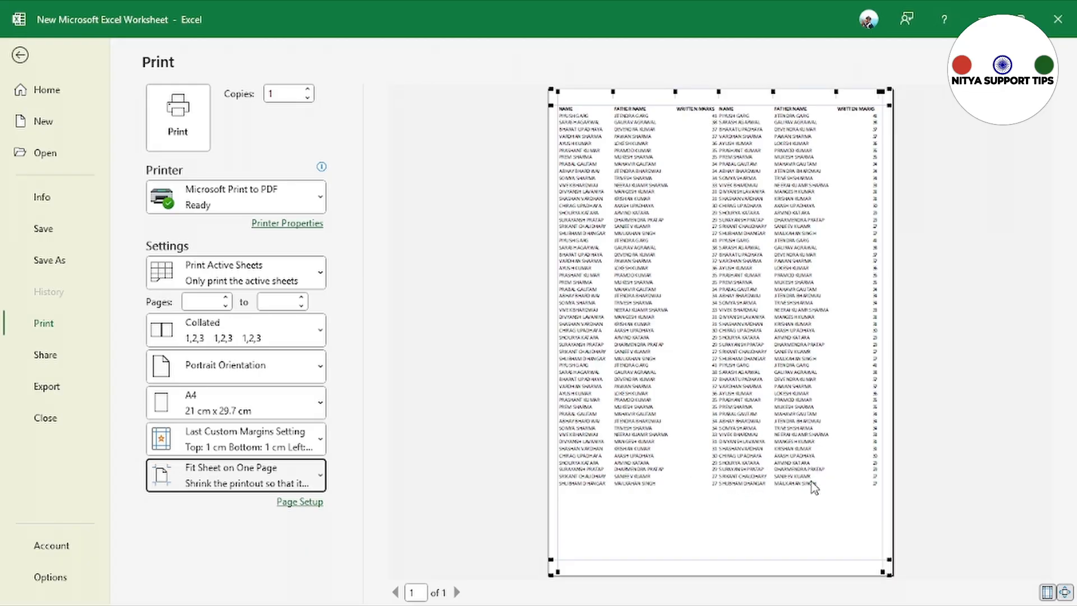
left_click(291, 476)
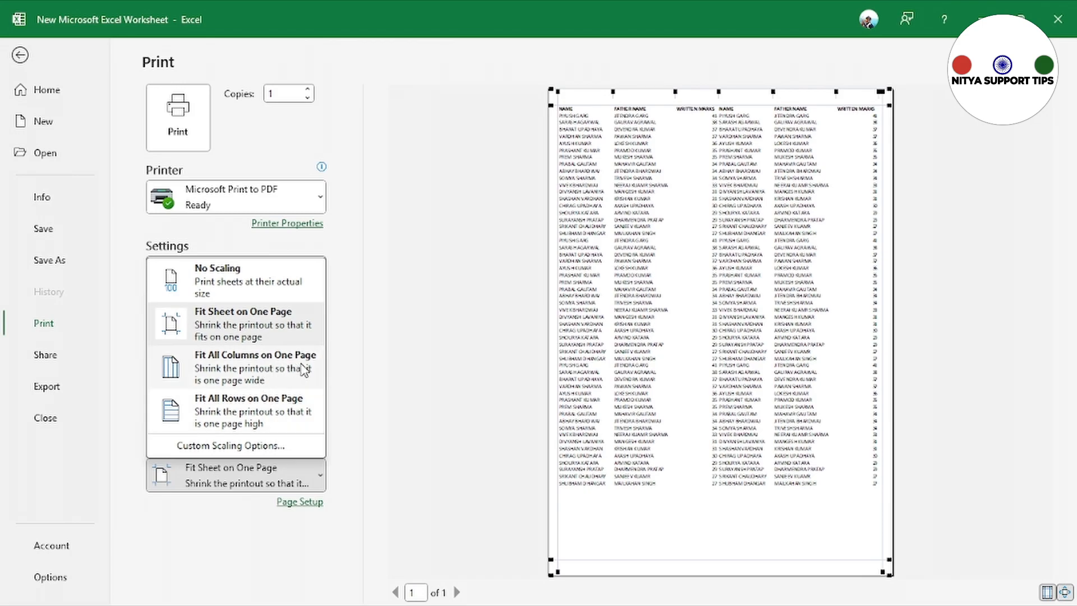
left_click(268, 369)
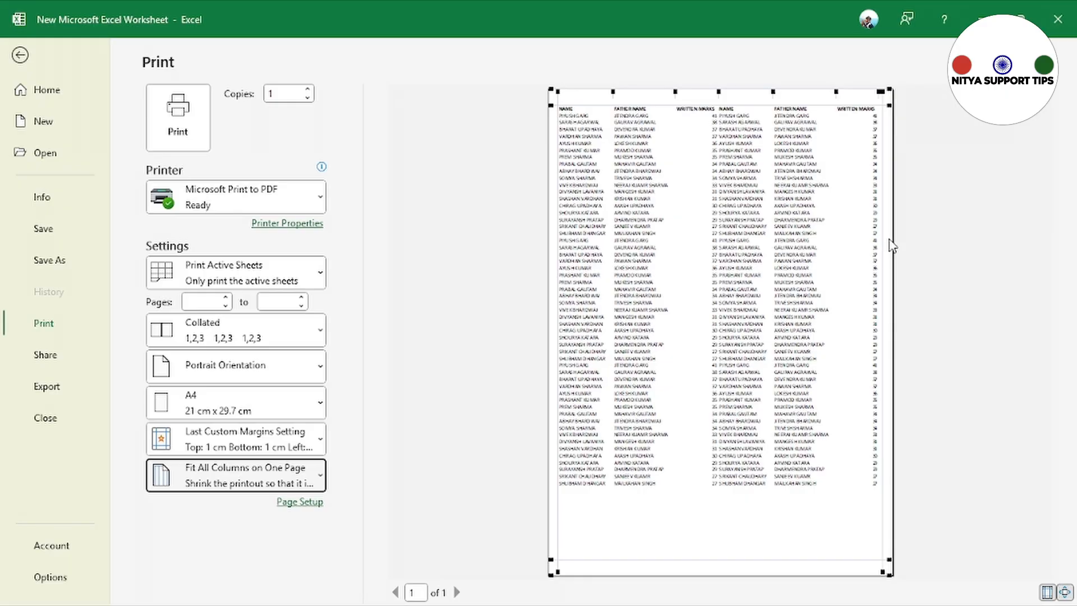
Set the page orientation to Landscape and the custom scaling to 90% of normal size
left_click(302, 479)
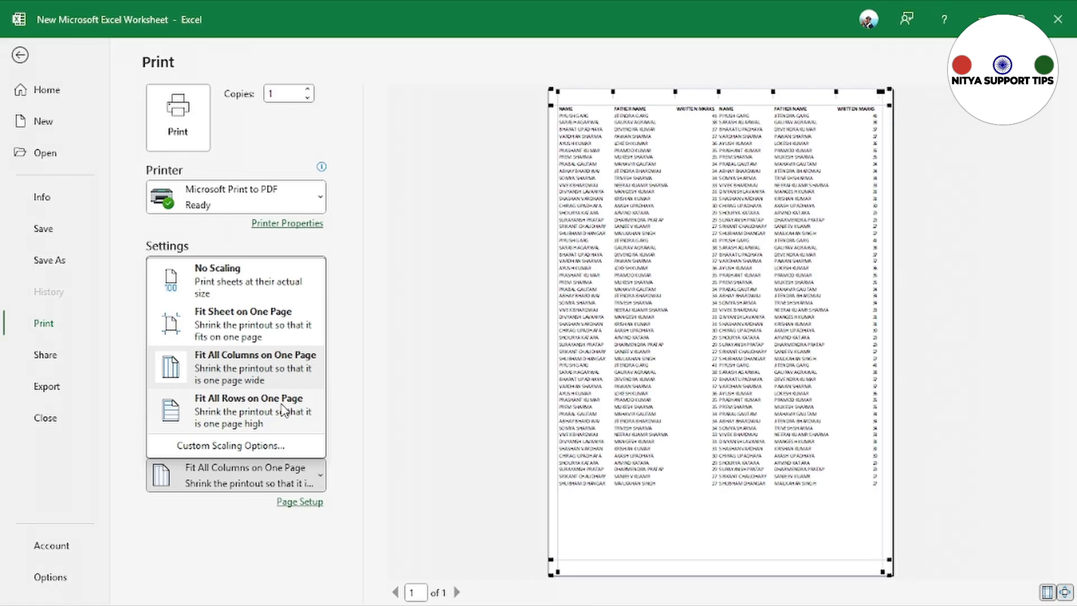
left_click(268, 446)
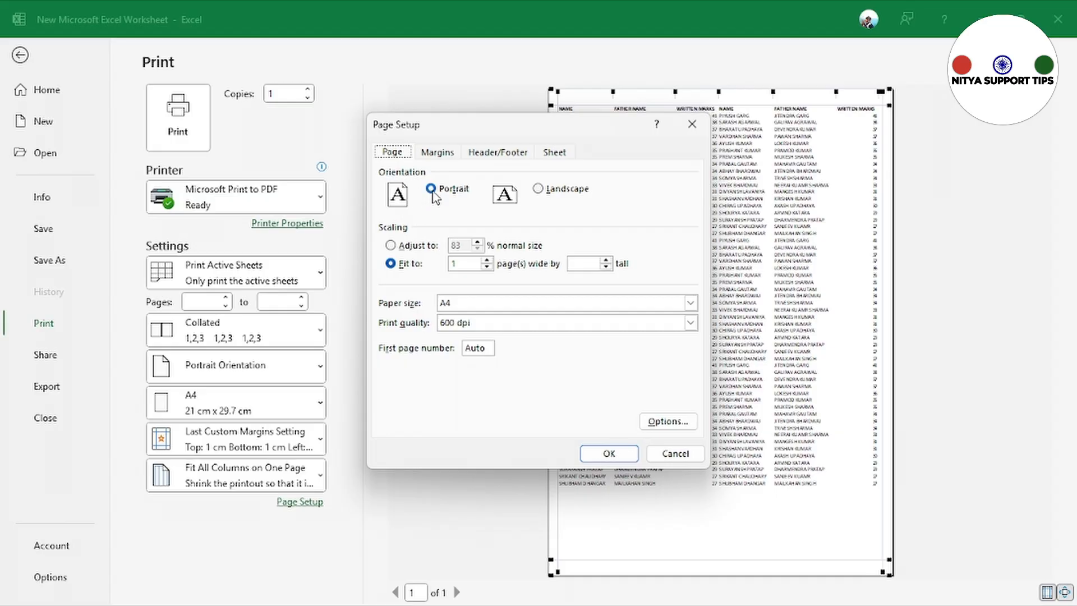
left_click(539, 190)
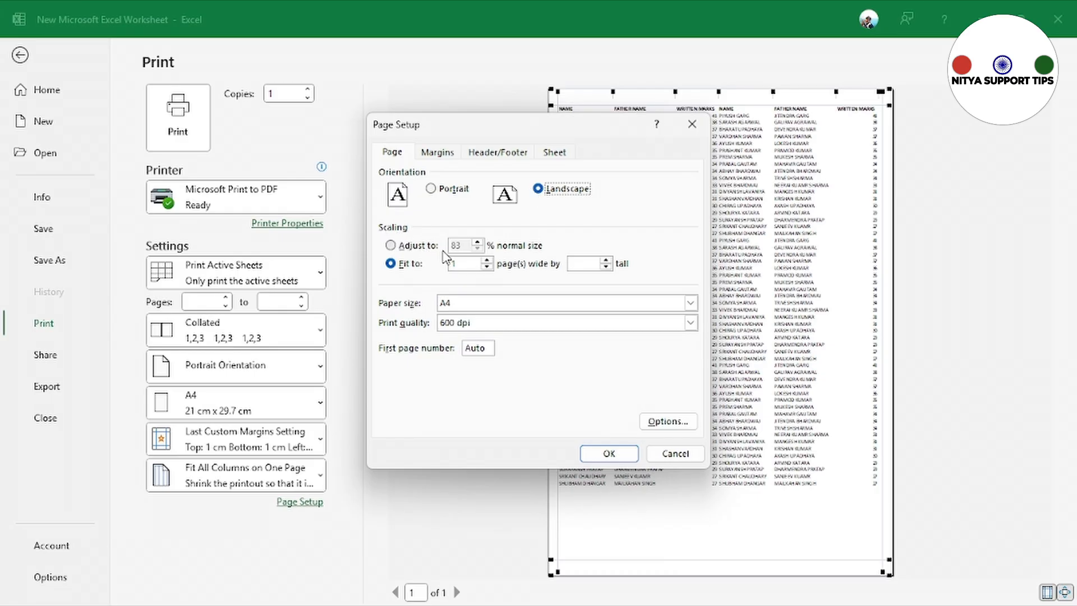
left_click(413, 247)
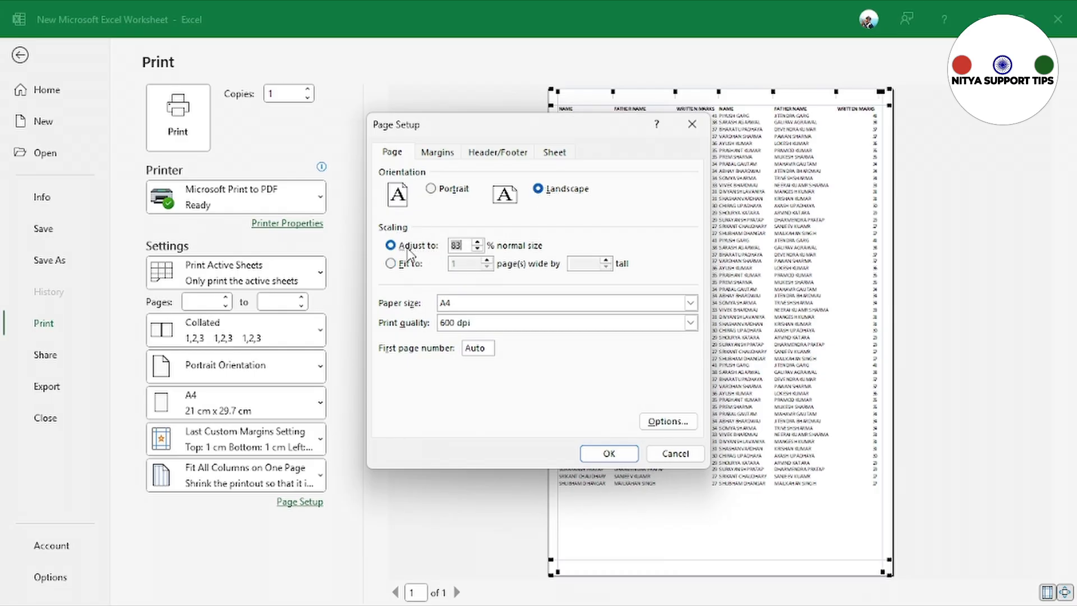
left_click(462, 248)
key("BackSpace")
key("BackSpace")
type("90")
left_click(612, 456)
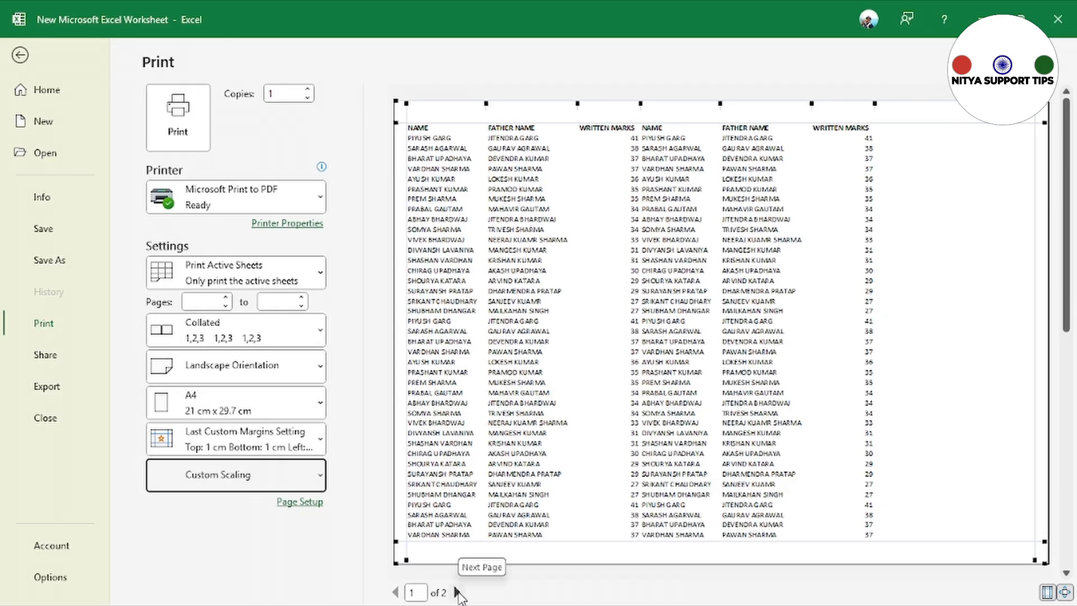
Check the second preview page and set the custom scaling to 80% of normal size
left_click(457, 593)
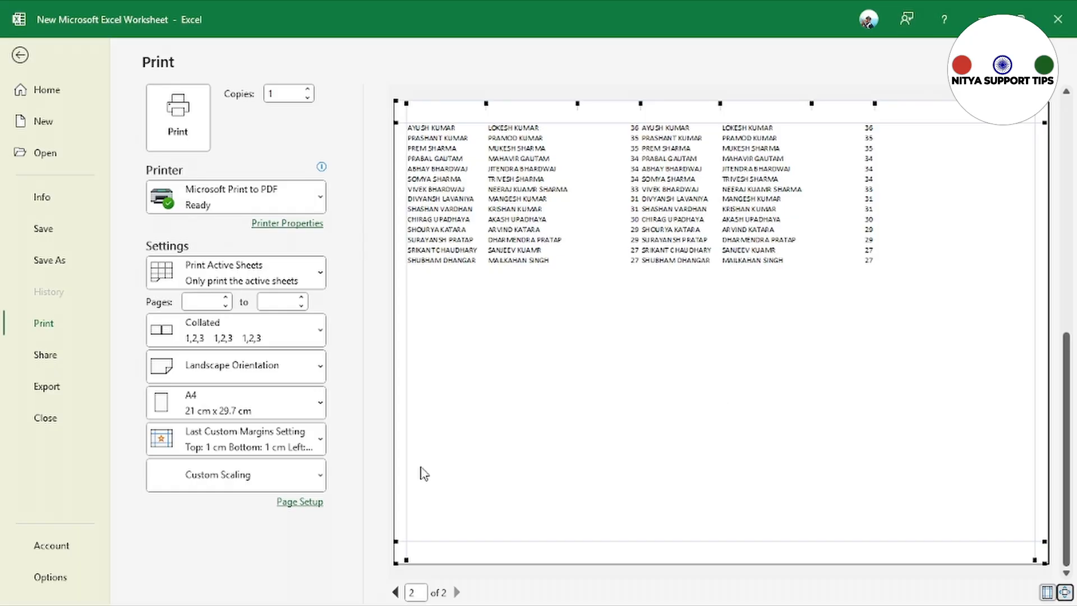
left_click(238, 482)
left_click(247, 412)
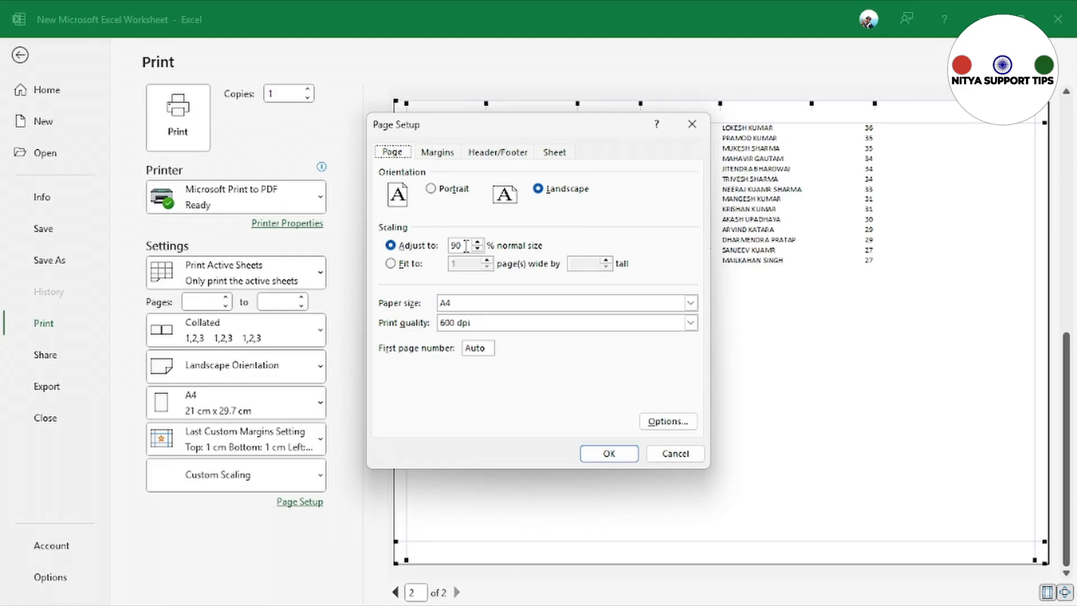
left_click(392, 266)
left_click(390, 245)
type("80")
left_click(597, 451)
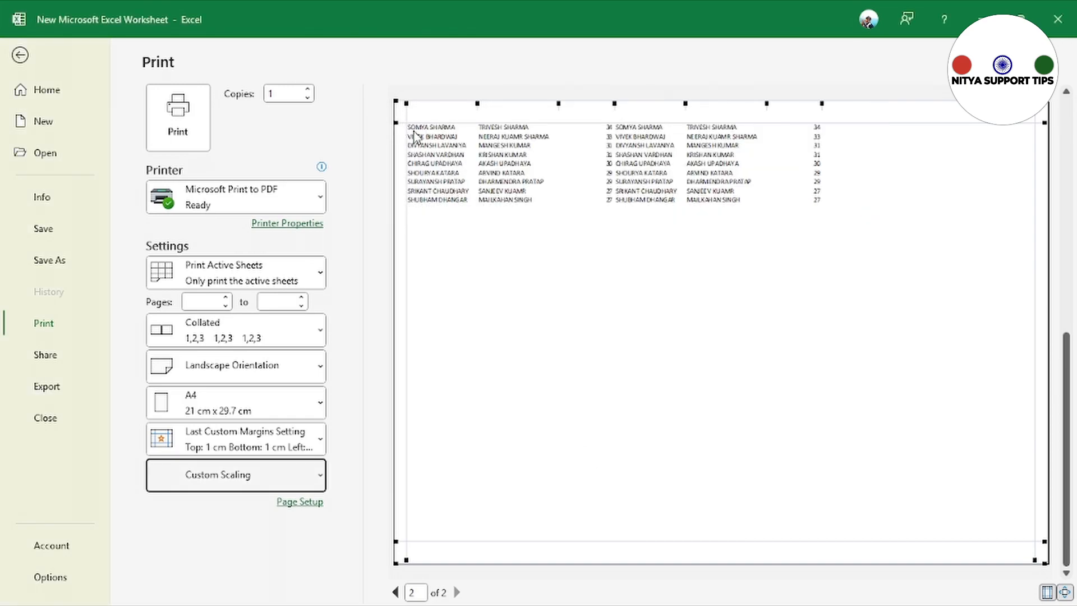
Set the custom scaling to 70% of normal size and lower it further until the whole sheet fits on one page
left_click(303, 471)
left_click(258, 415)
left_click(279, 476)
left_click(271, 444)
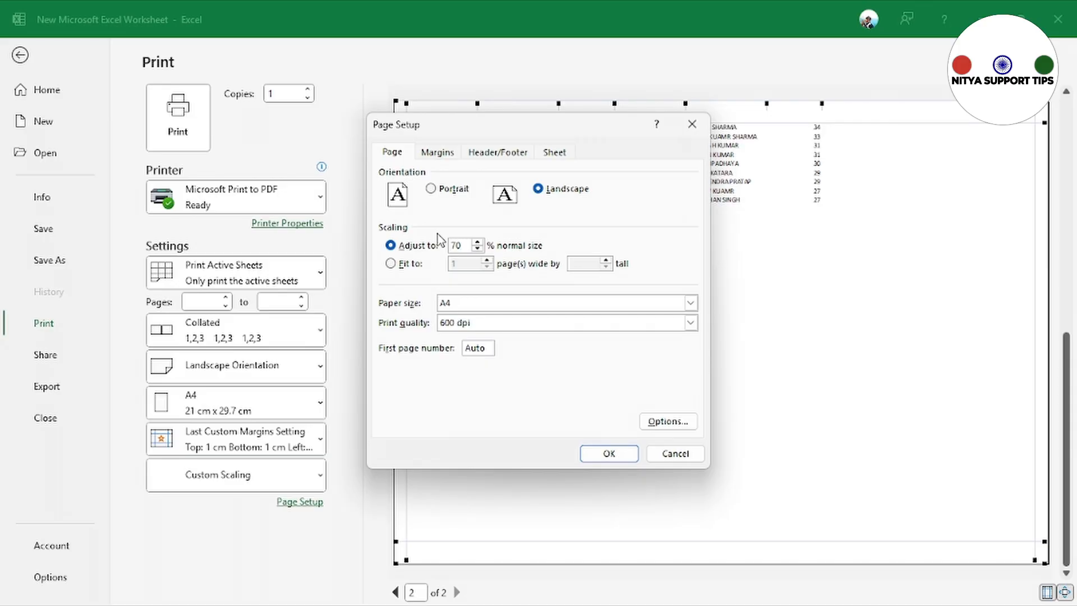
left_click(610, 457)
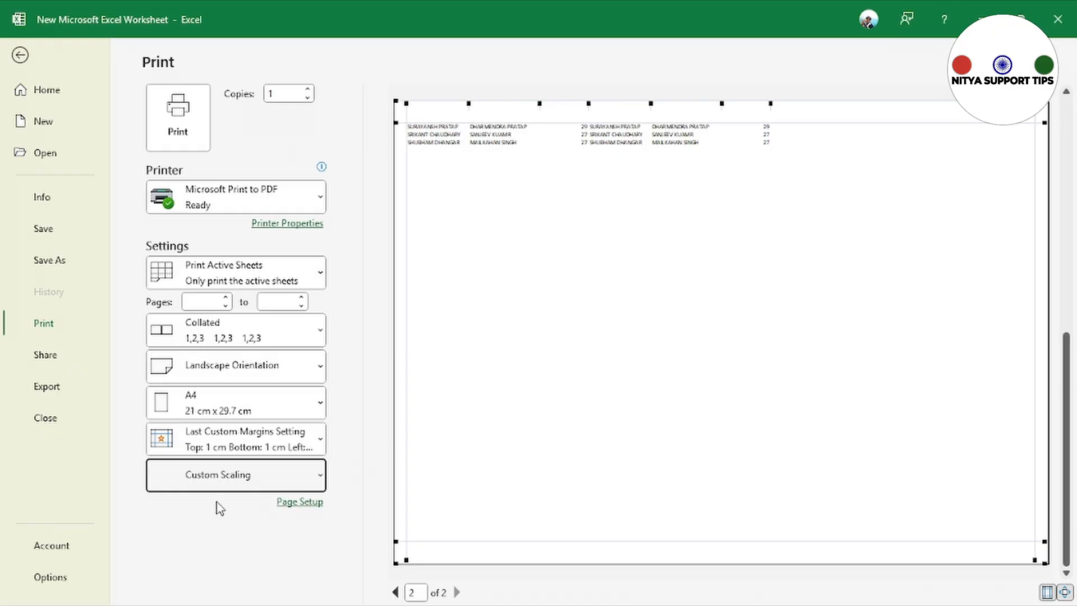
left_click(222, 480)
left_click(258, 443)
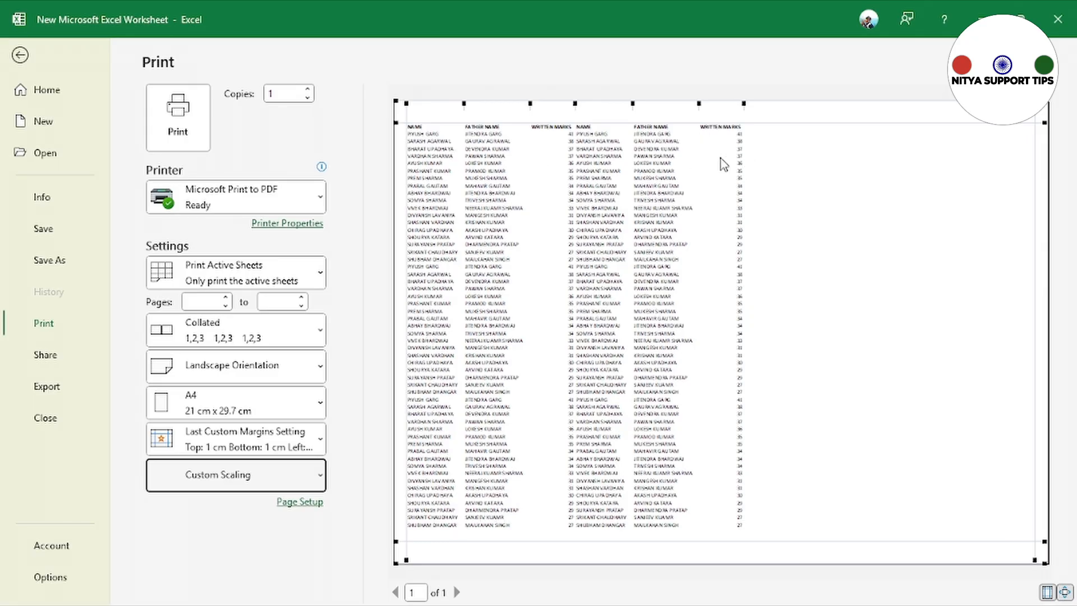
Review the worksheet from its top row and look at the second page of its print preview
left_click(409, 267)
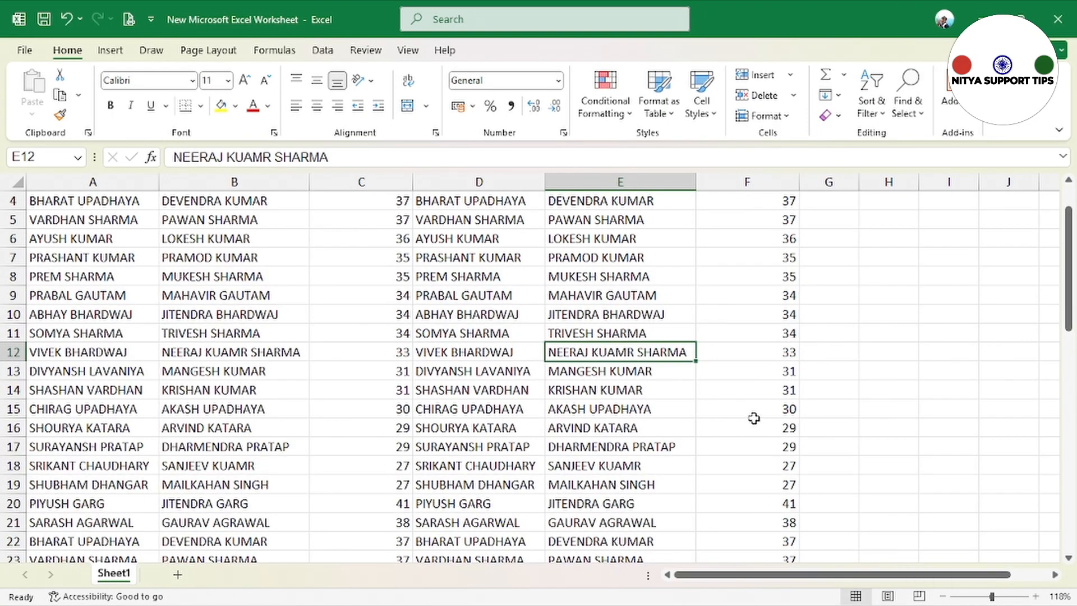
scroll(731, 382, "up", 1)
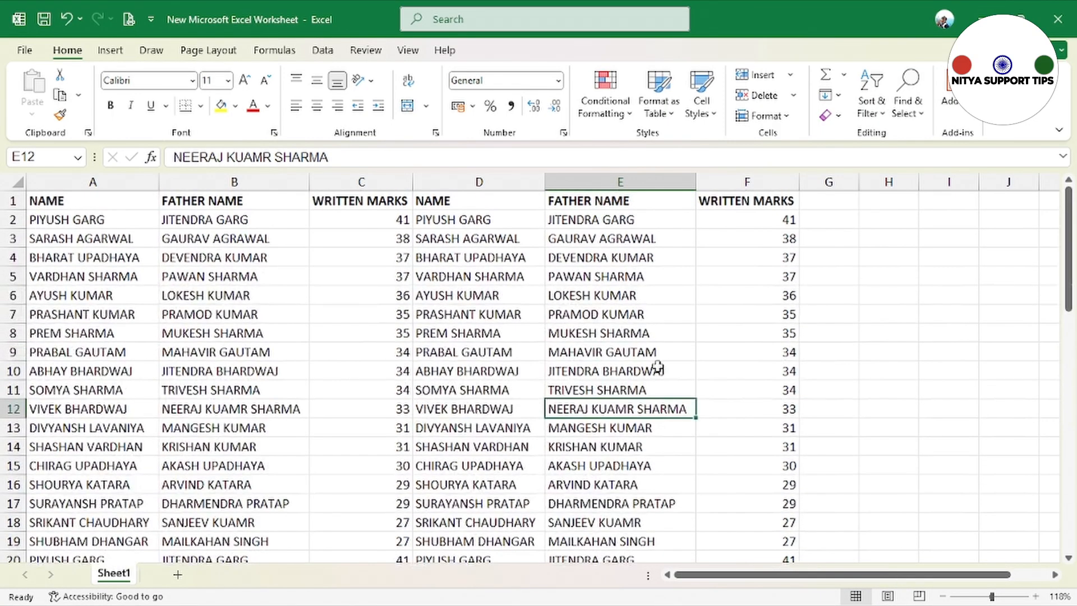
key("ctrl+p")
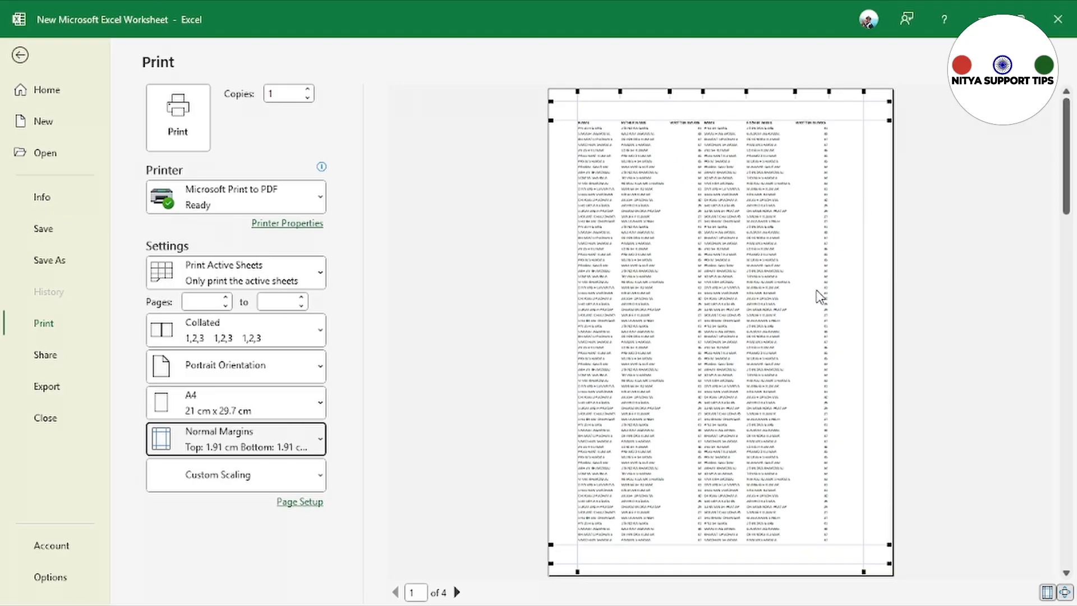
scroll(820, 297, "down", 2)
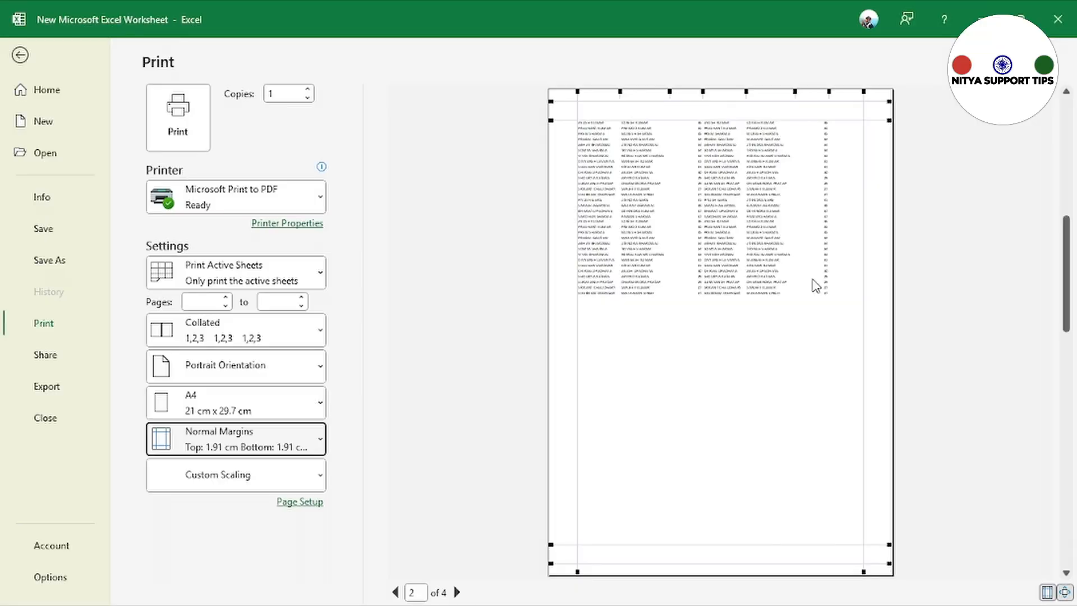
Set the custom scaling to fit the printout to 1 page wide by 1 page tall
left_click(233, 486)
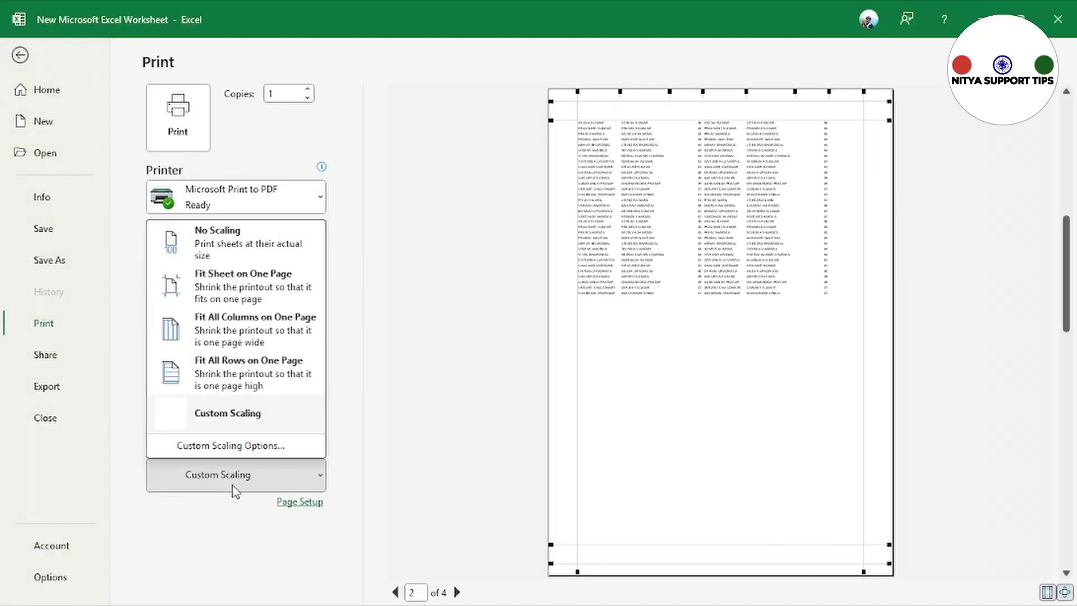
left_click(235, 445)
left_click(428, 264)
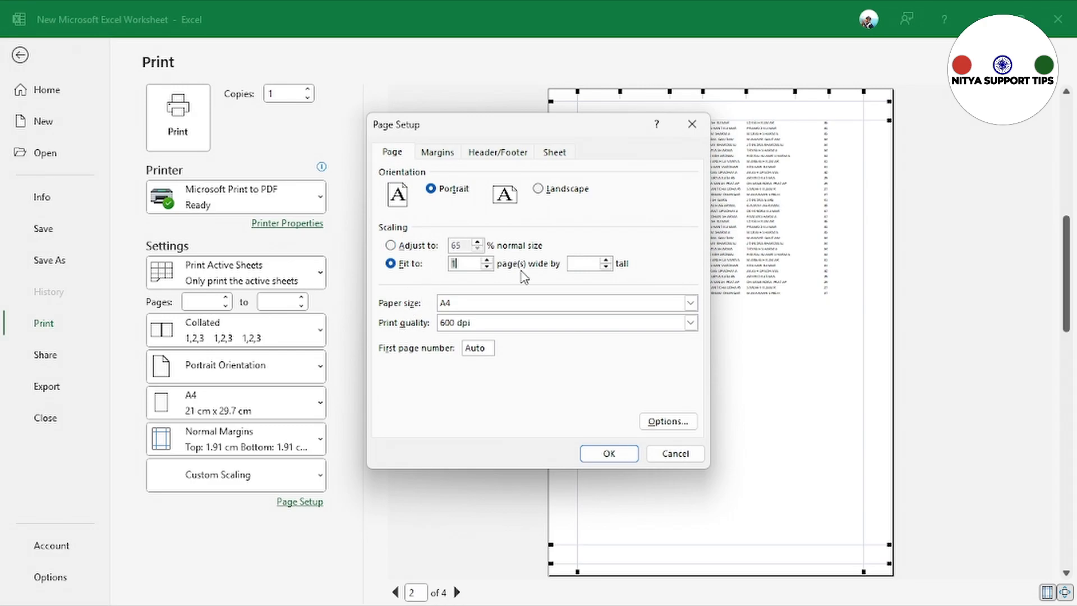
left_click(587, 267)
type("1")
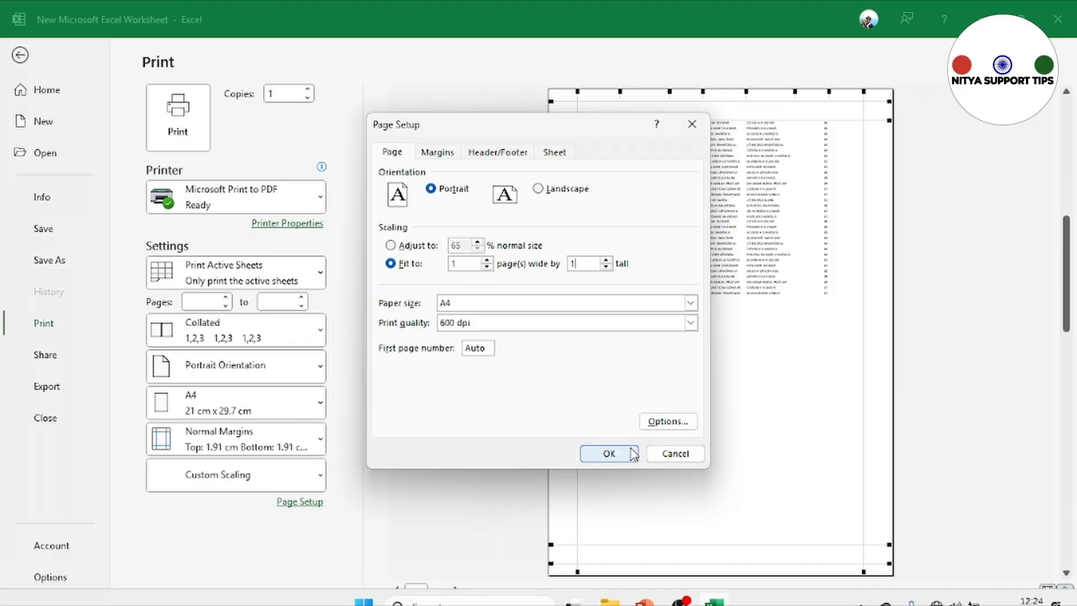
left_click(608, 453)
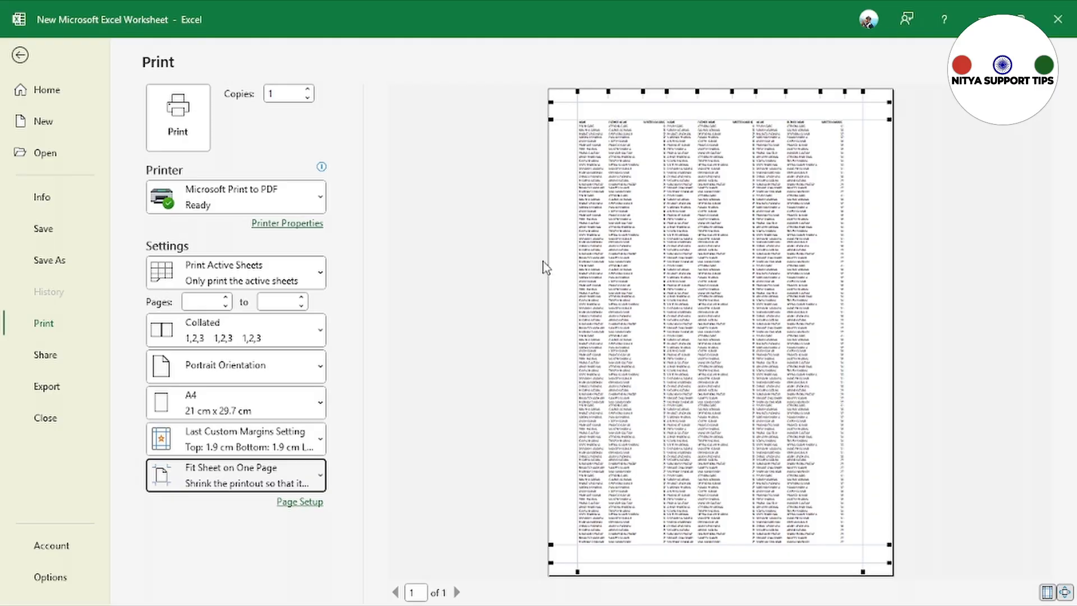
Change the fit scaling to 2 pages wide and check the second preview page
left_click(299, 502)
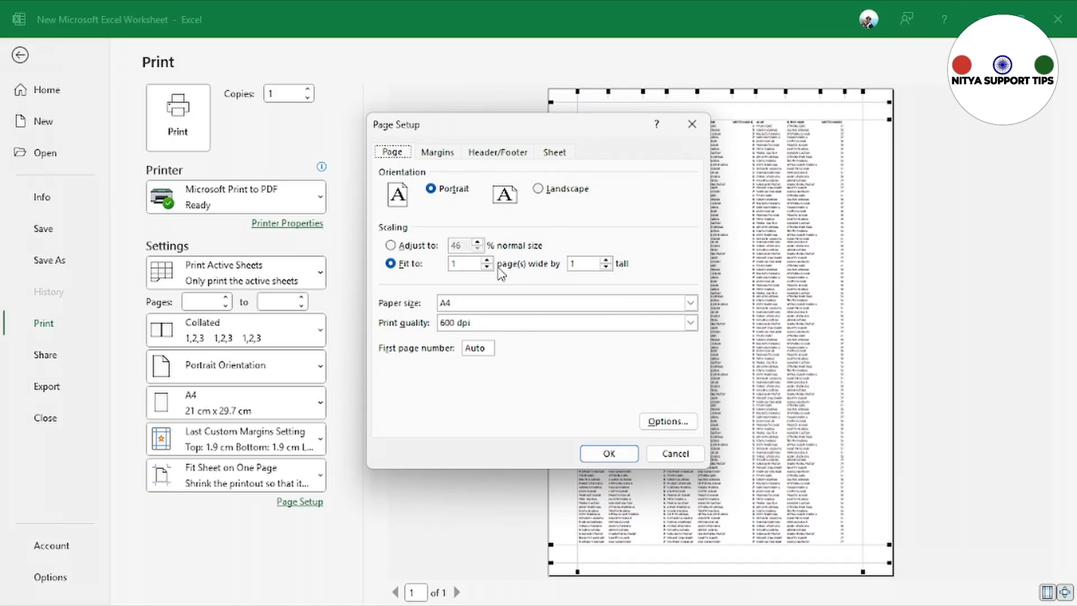
left_click(427, 263)
type("2")
left_click(613, 451)
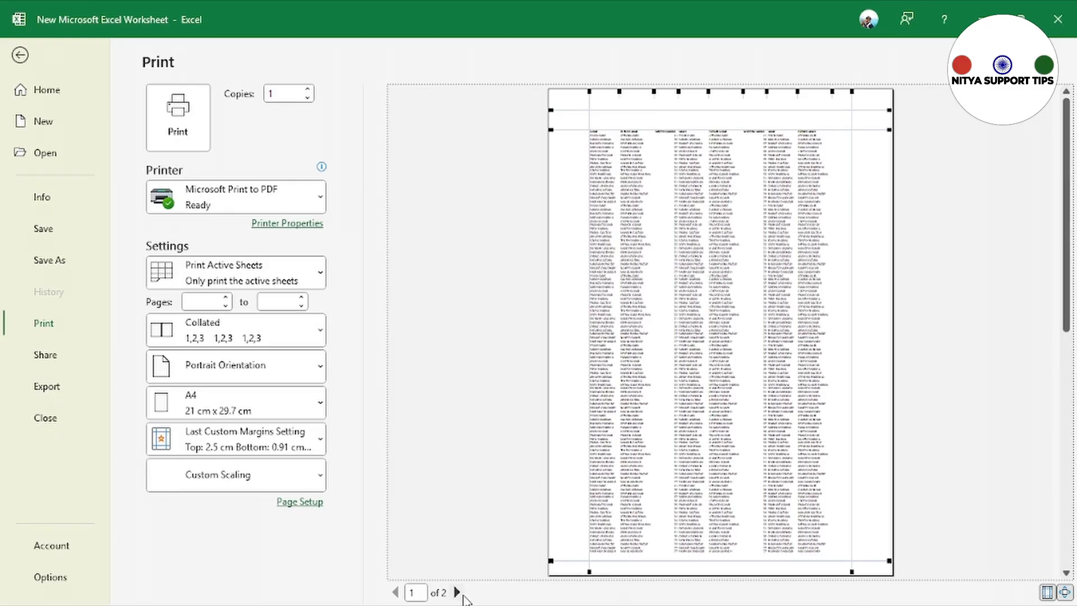
left_click(458, 592)
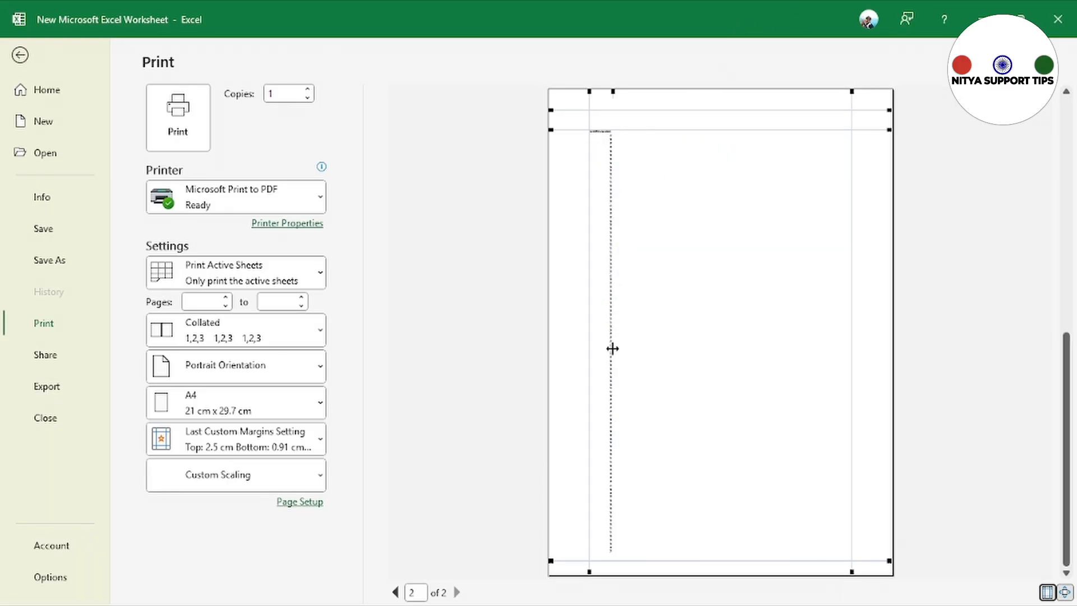
Browse the paper sizes in the page setup, choose A4 and apply the settings
left_click(300, 501)
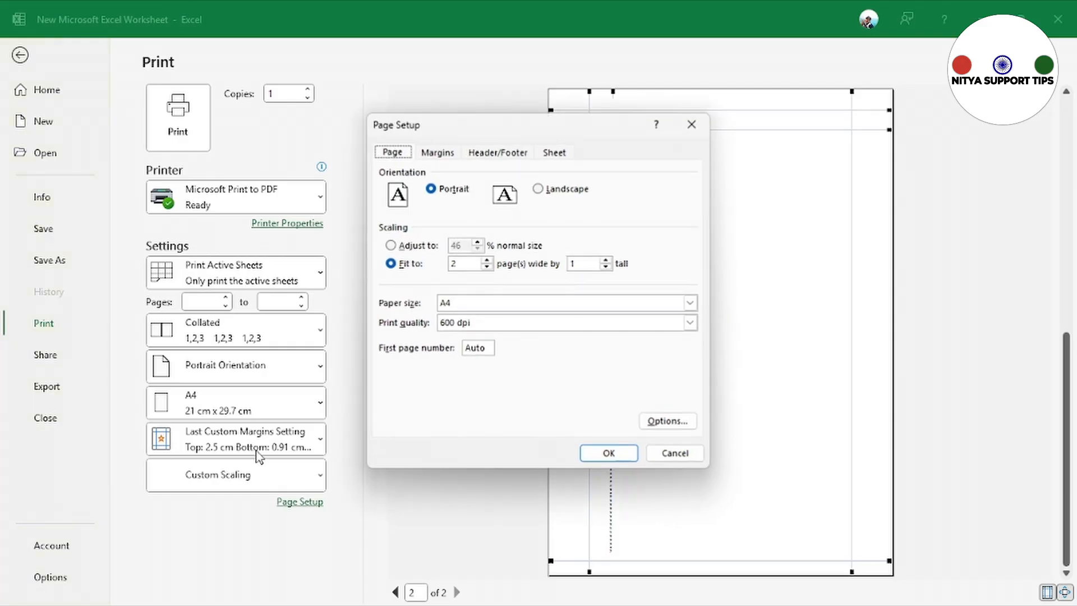
left_click(493, 298)
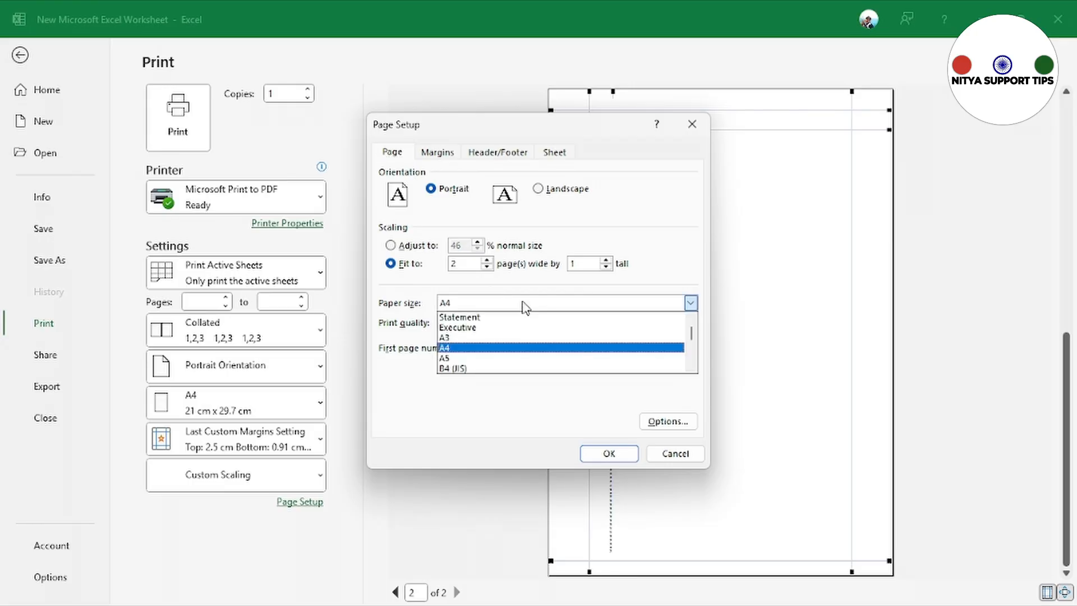
scroll(540, 370, "down", 2)
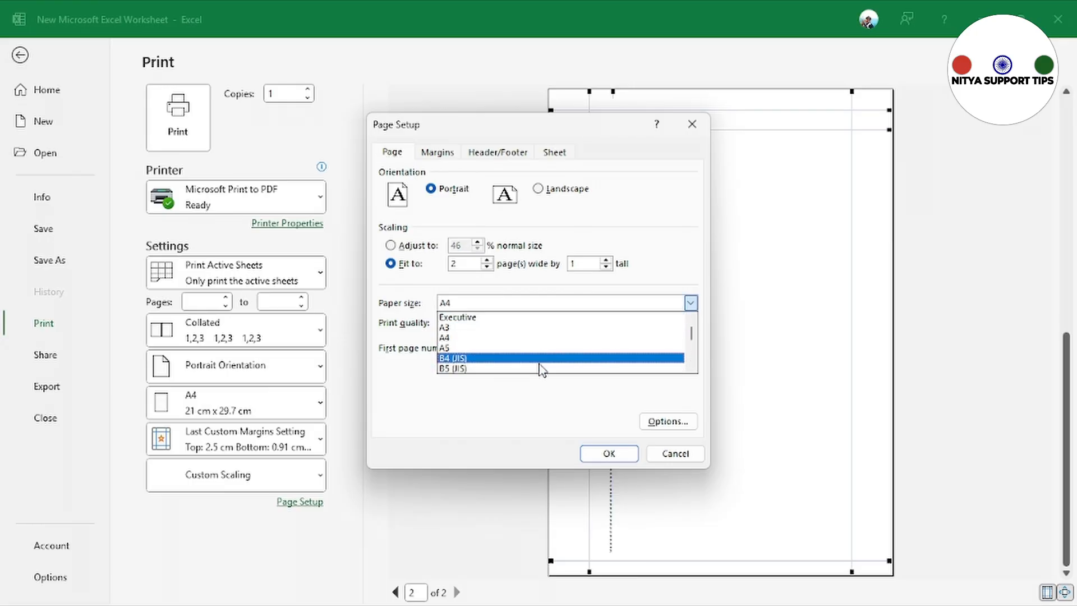
scroll(541, 370, "up", 1)
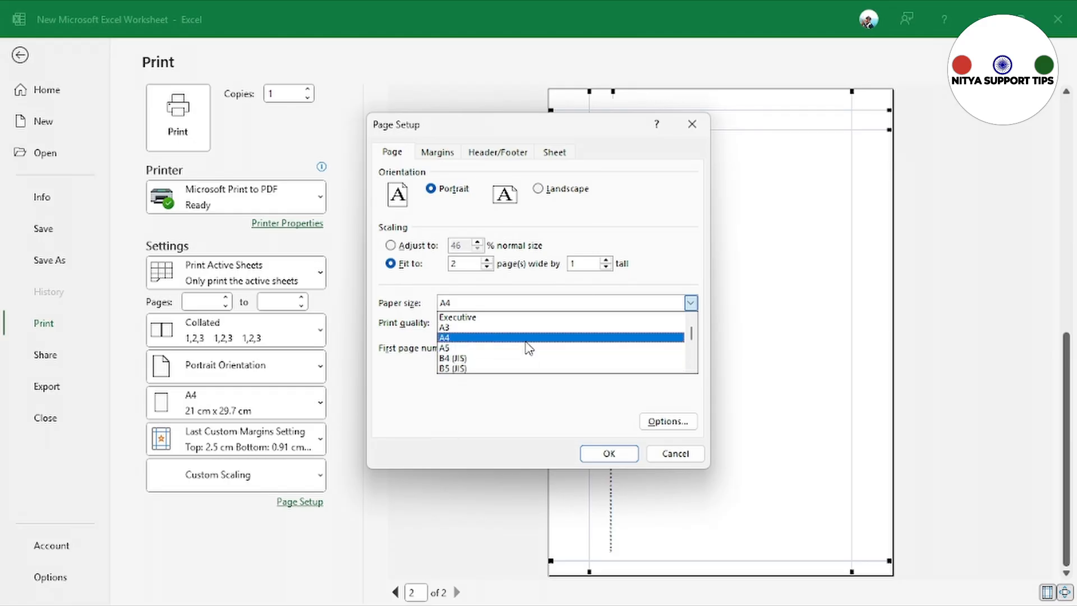
left_click(459, 339)
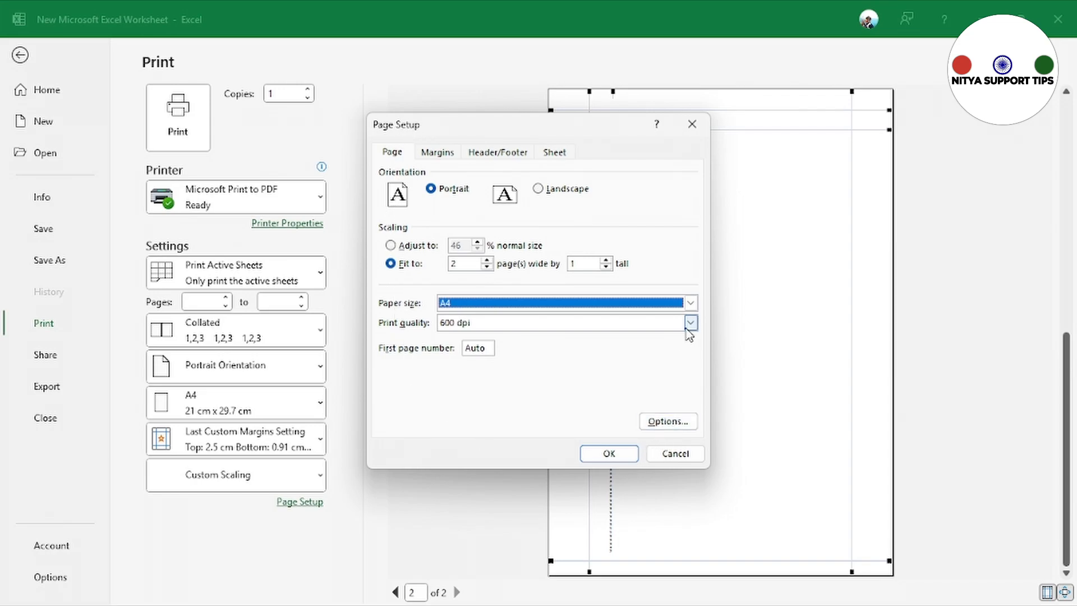
left_click(609, 453)
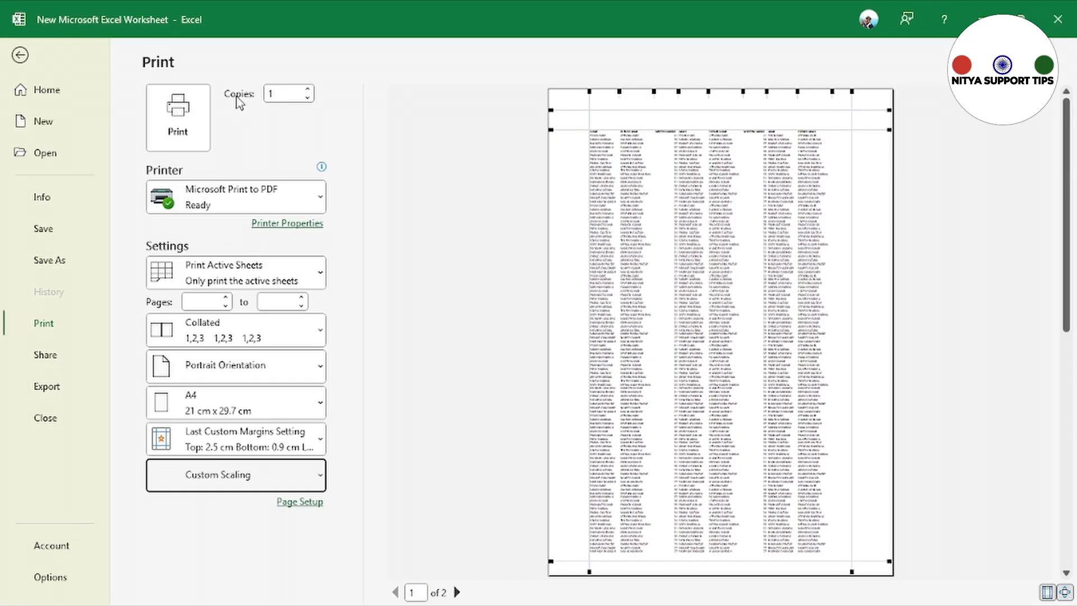
Set the number of copies to 9 and look through the available printers
left_click(277, 95)
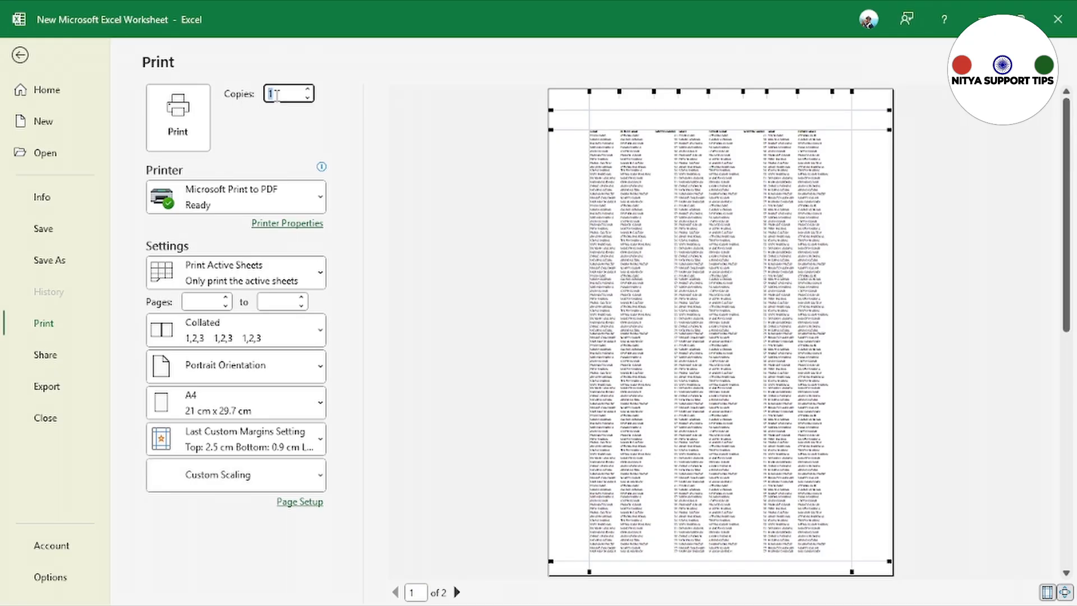
left_click(308, 89)
left_click(308, 90)
left_click(308, 89)
left_click(307, 90)
left_click(308, 89)
left_click(320, 206)
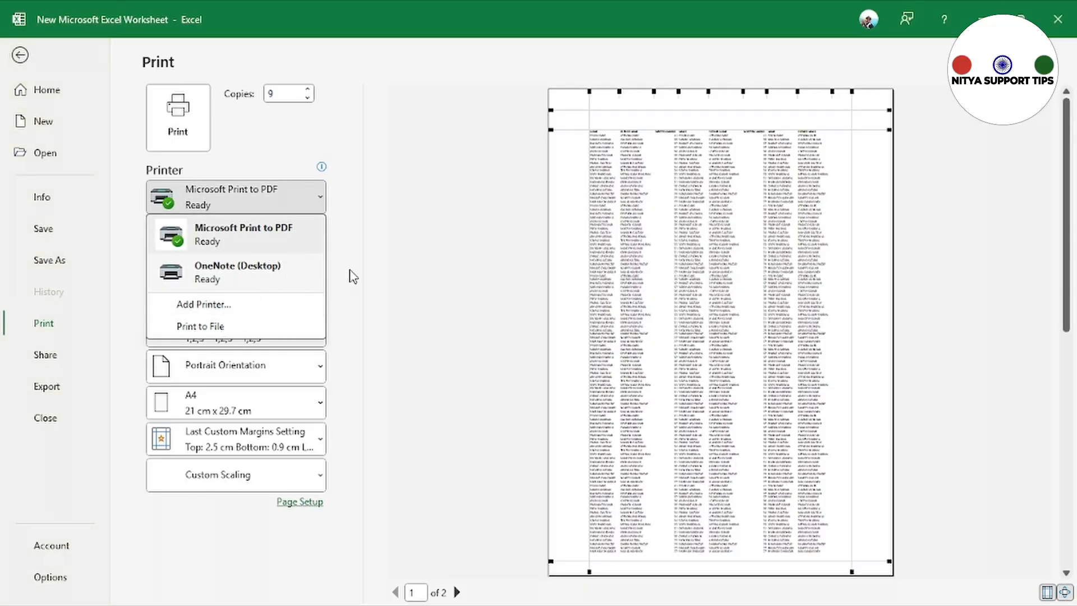
left_click(351, 247)
Set the print scope to Print Entire Workbook
left_click(303, 273)
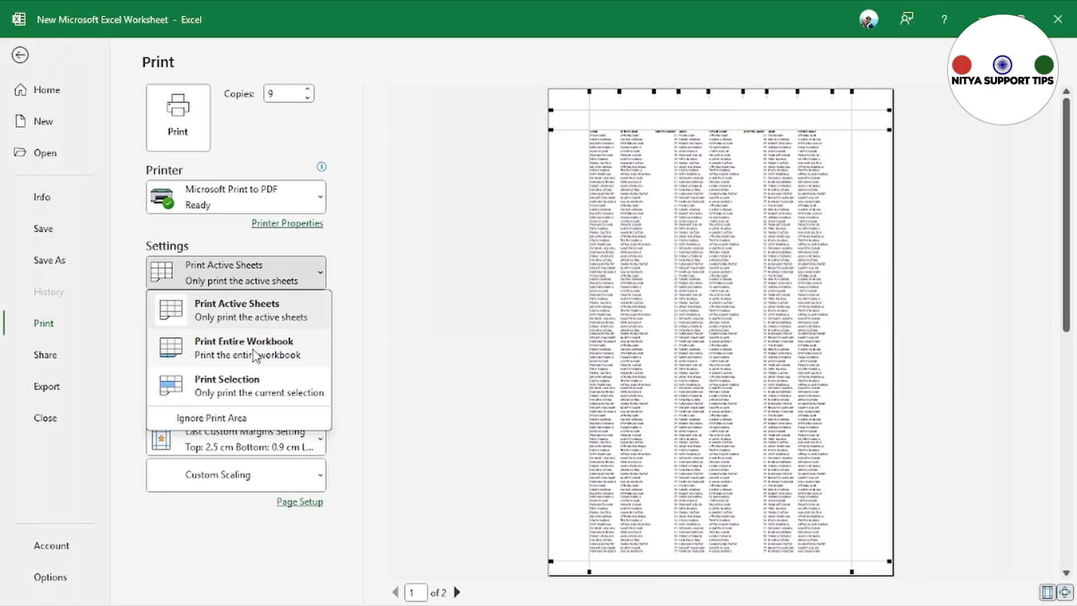
left_click(283, 361)
left_click(303, 277)
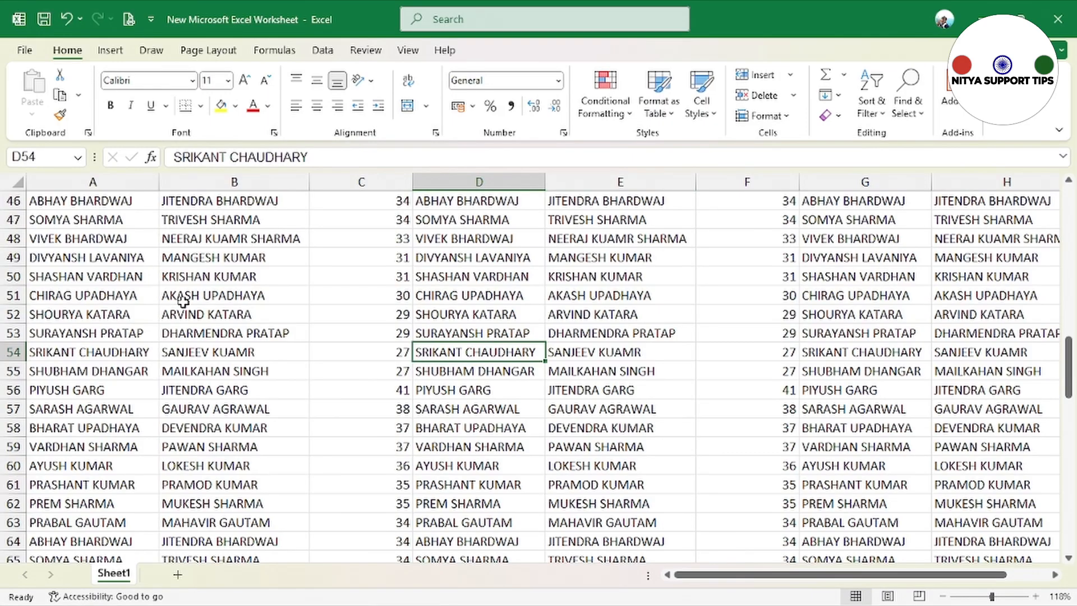
Select the range A1:E16 on the worksheet and set the print scope to Print Selection
scroll(224, 269, "up", 15)
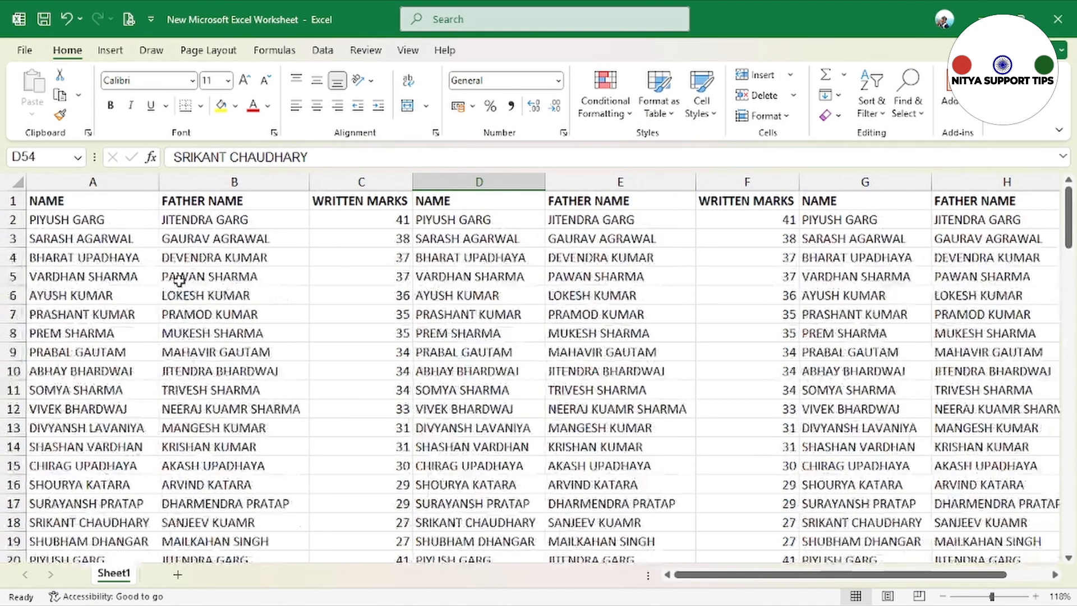
left_click_drag(81, 193, 551, 482)
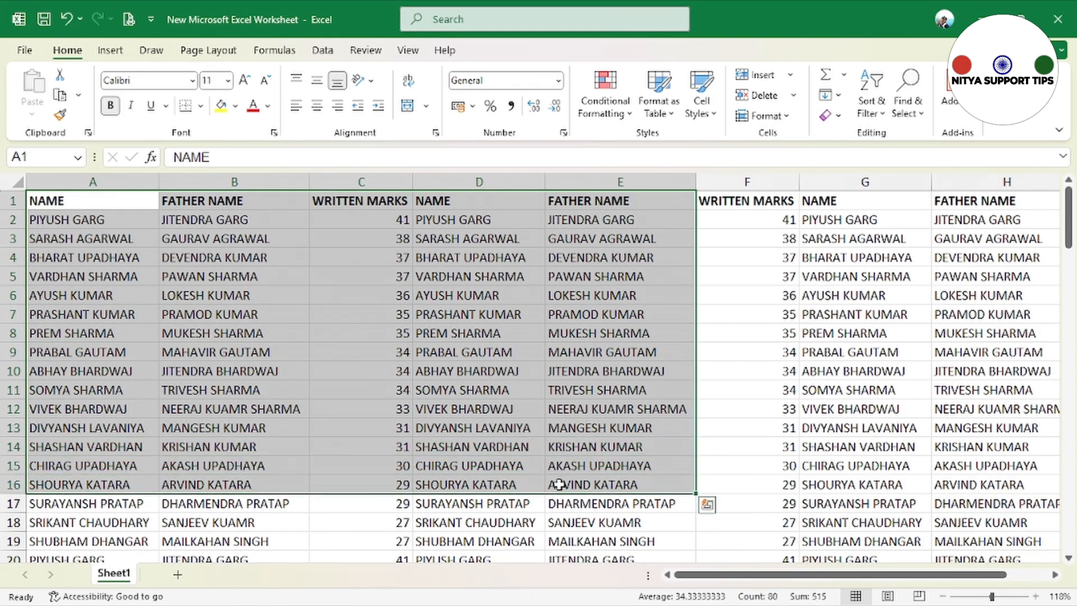
key("ctrl+p")
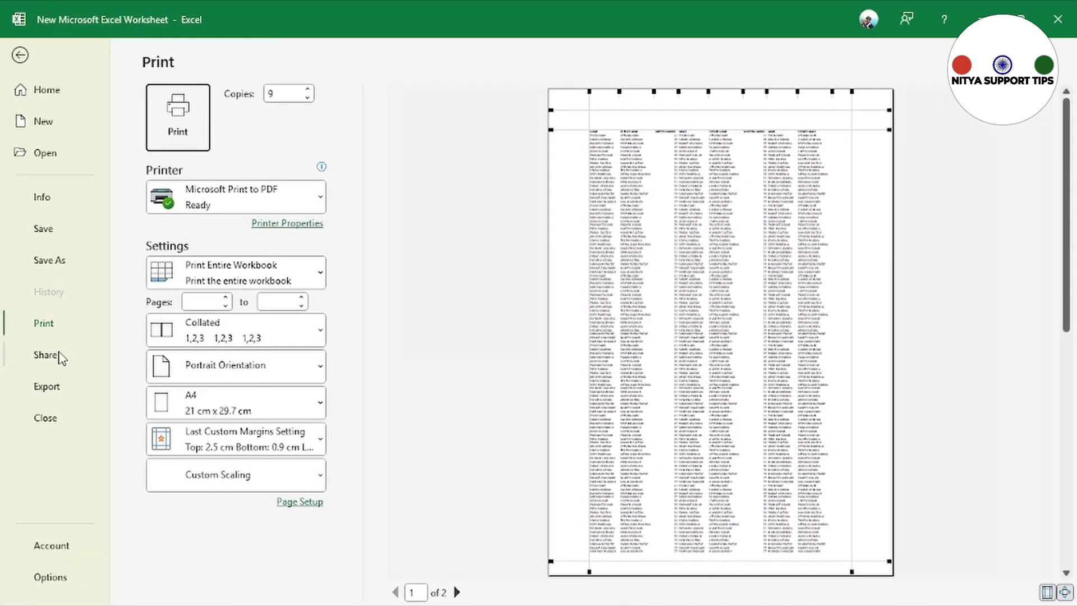
left_click(283, 273)
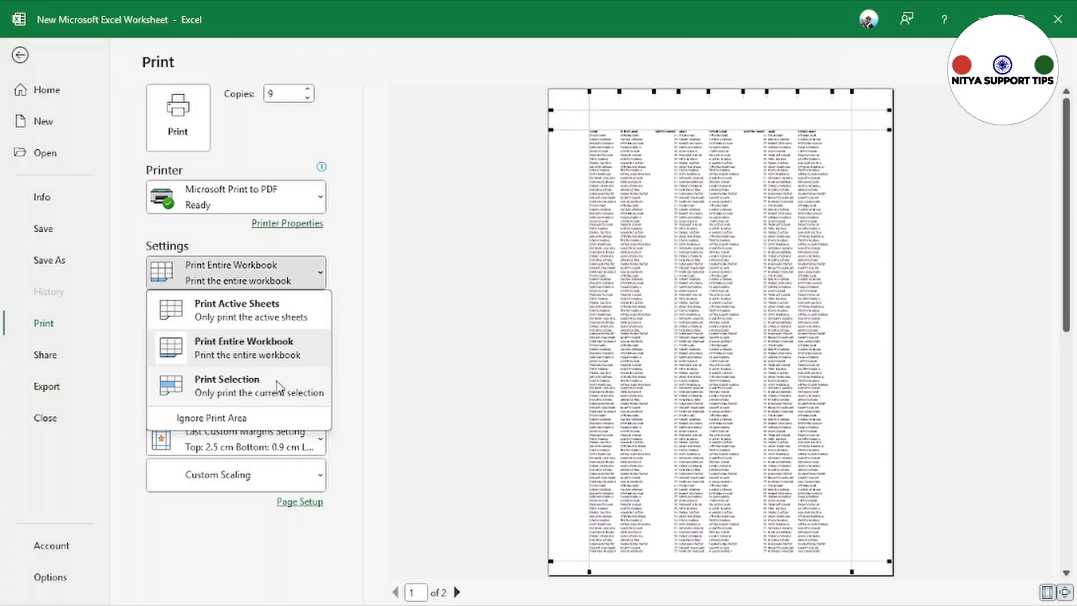
left_click(279, 386)
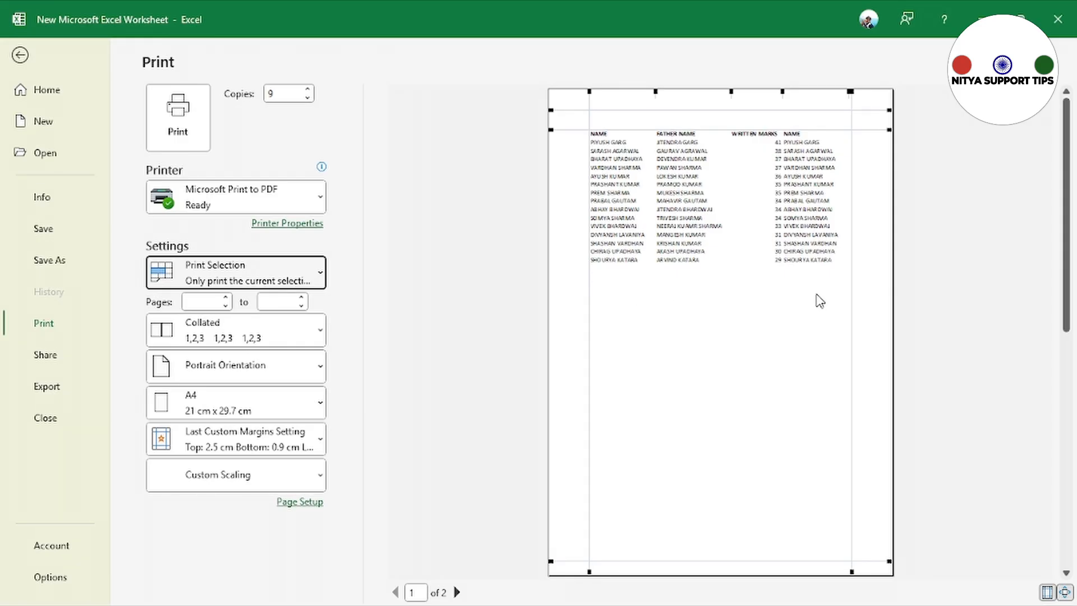
Set the print scope to Print Active Sheets and limit the printed pages to 1 to 1
left_click(191, 301)
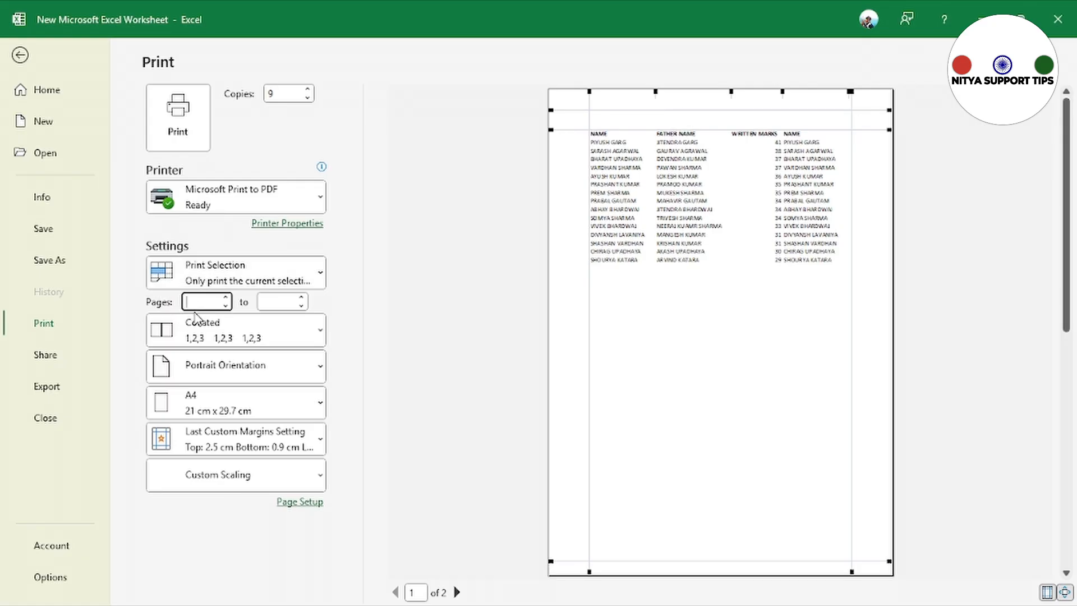
left_click(302, 280)
left_click(296, 310)
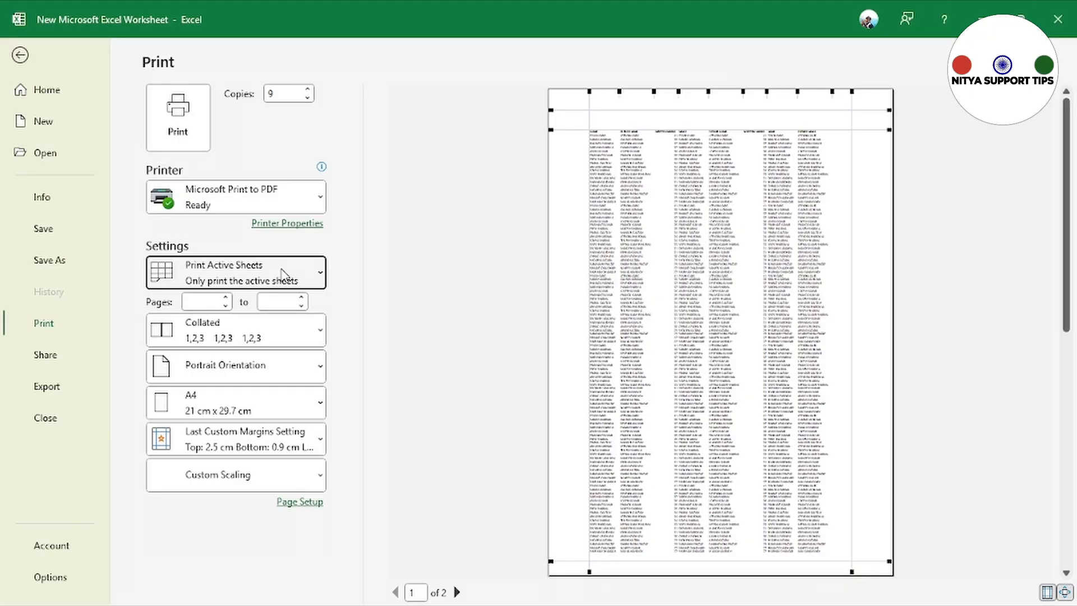
left_click(192, 304)
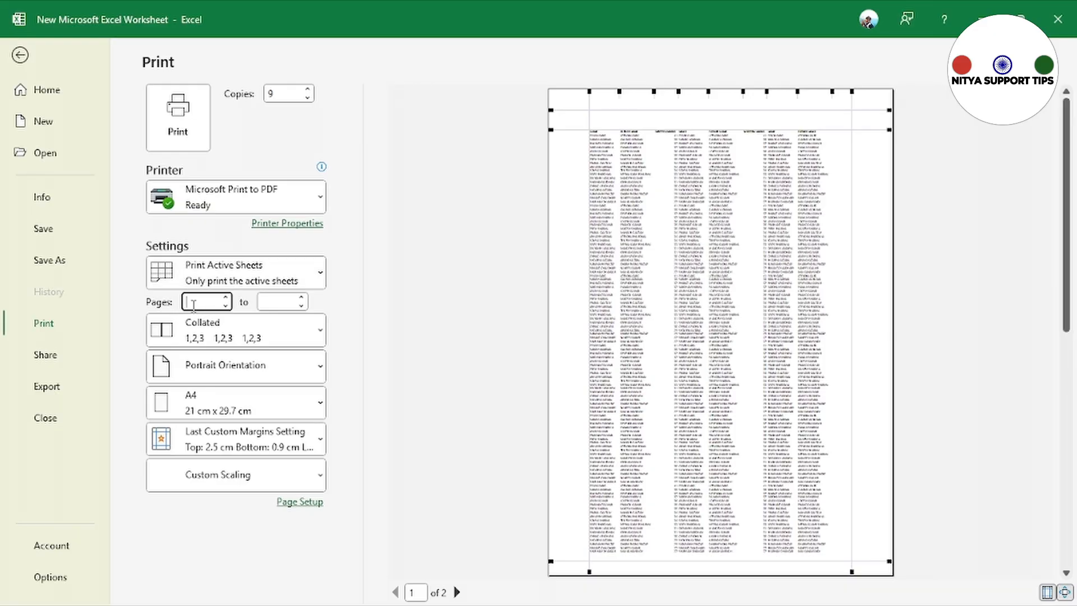
type("1")
left_click(269, 301)
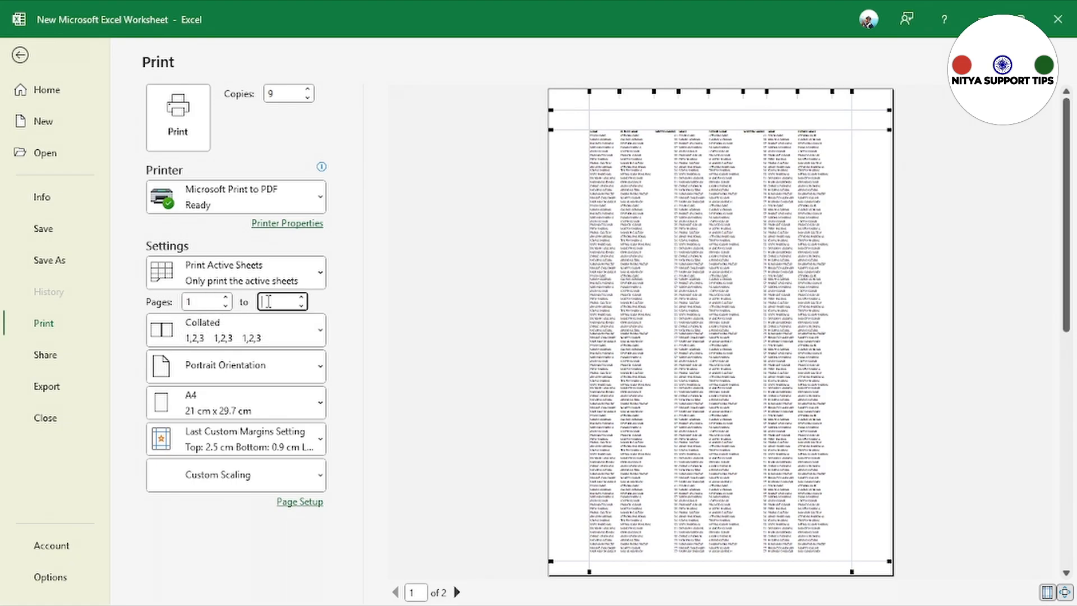
type("1")
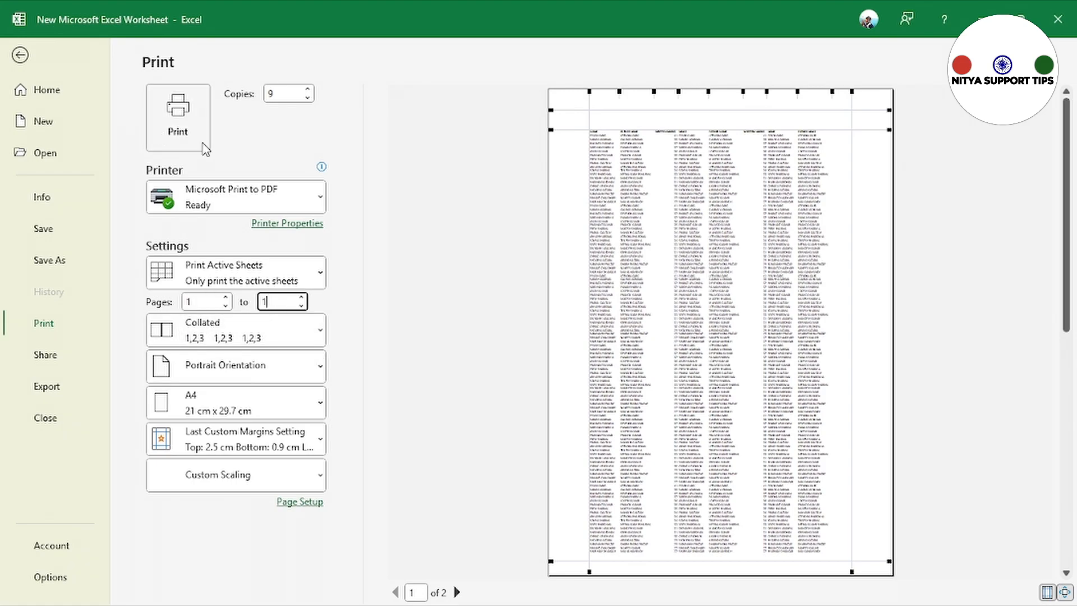
Check both preview pages and view the Collated and Uncollated options
left_click(457, 592)
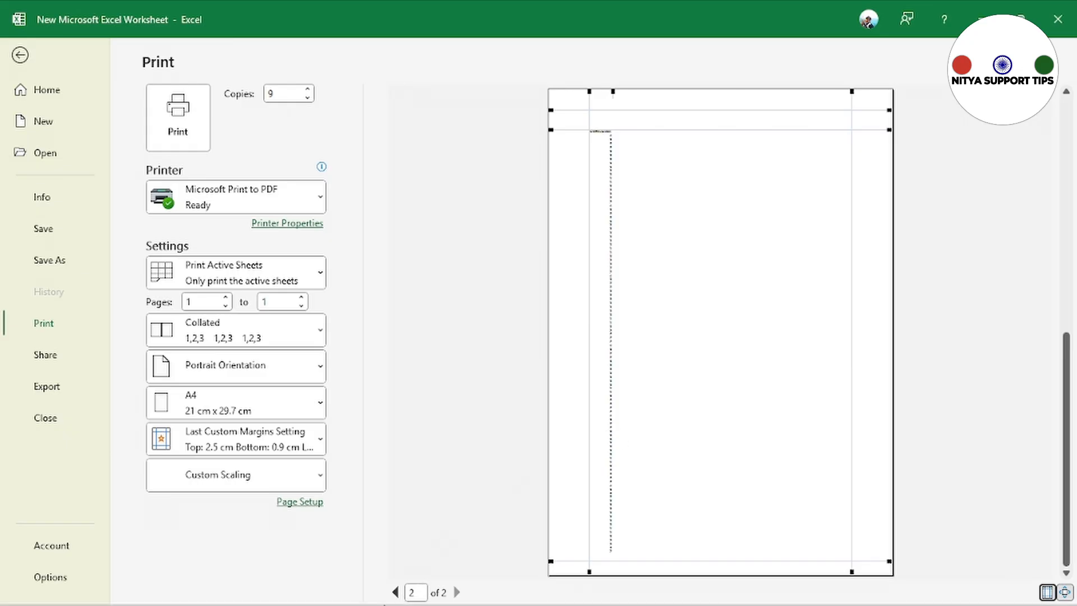
left_click(395, 592)
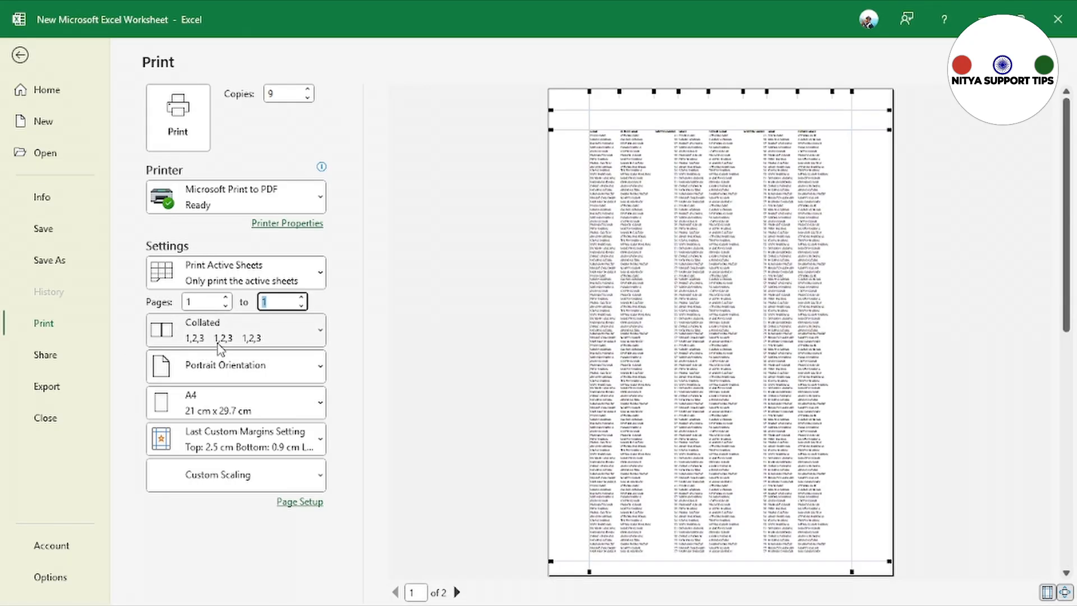
left_click(254, 339)
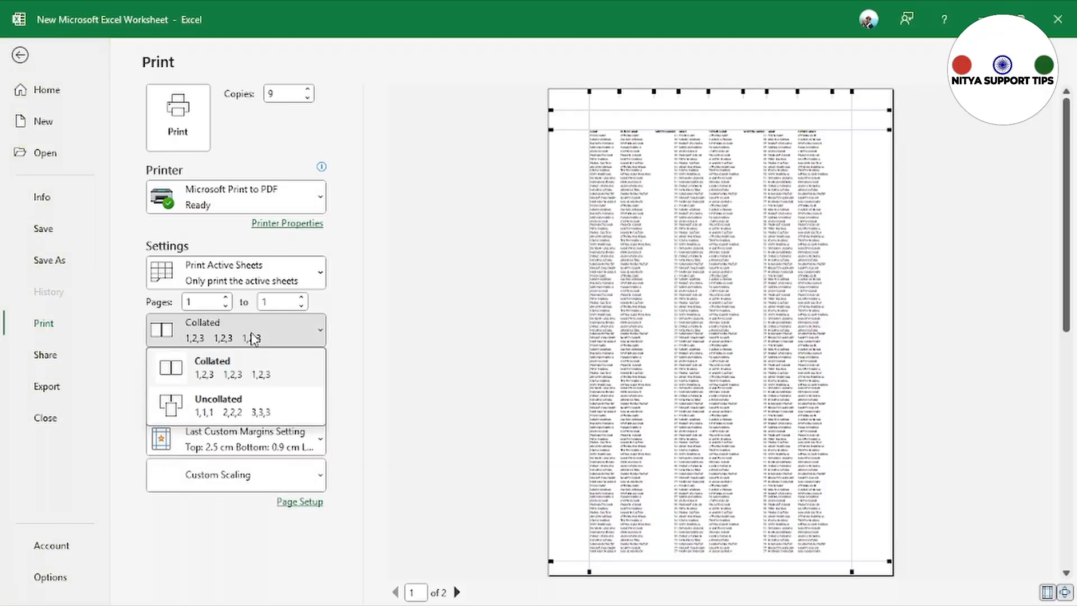
left_click(253, 338)
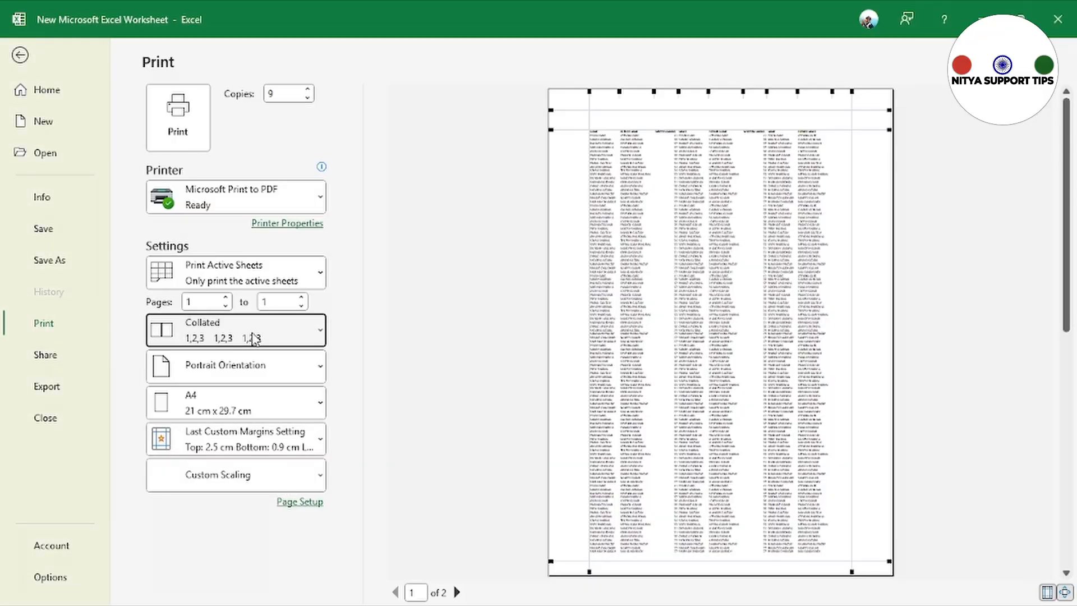
Set the collation to Uncollated (1,1,1 2,2,2 3,3,3) for the printed copies
left_click(251, 336)
left_click(257, 374)
left_click(274, 336)
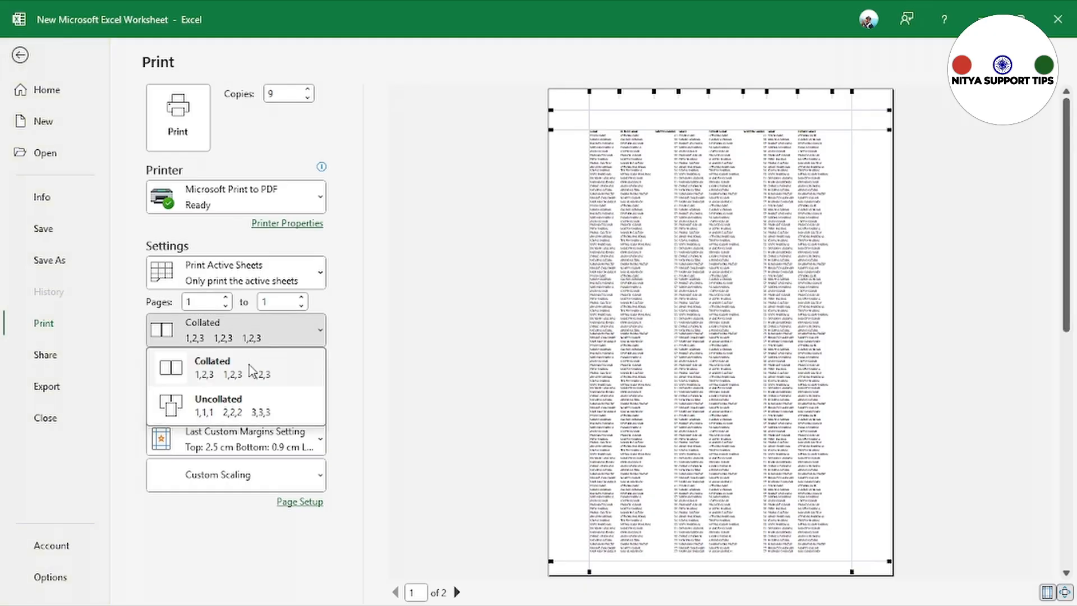
left_click(223, 420)
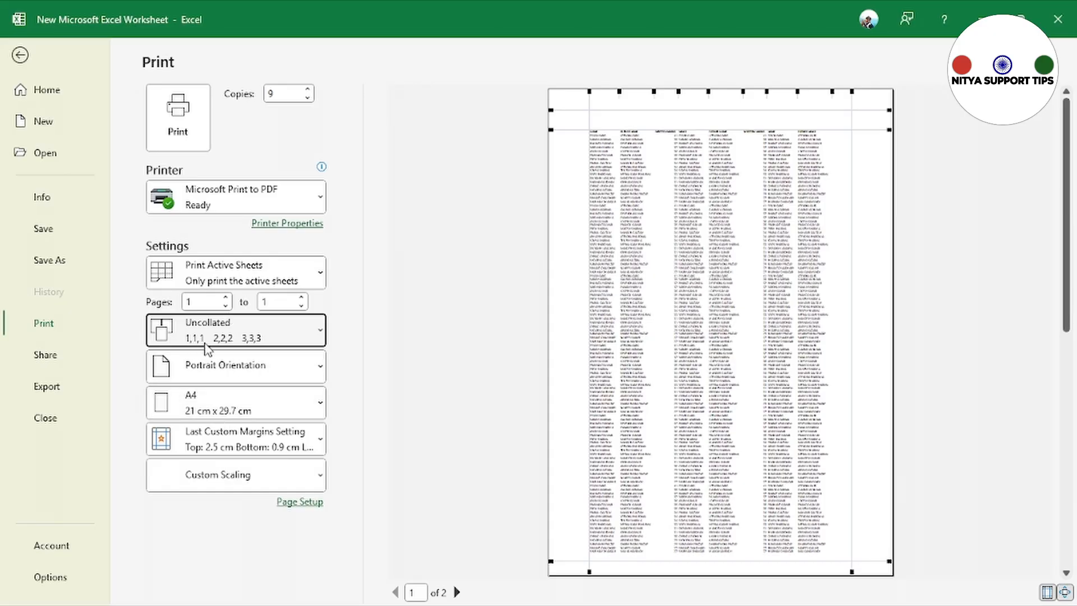
Set the page to Landscape Orientation and choose the Letter paper size, 21.59 cm x 27.94 cm
left_click(239, 372)
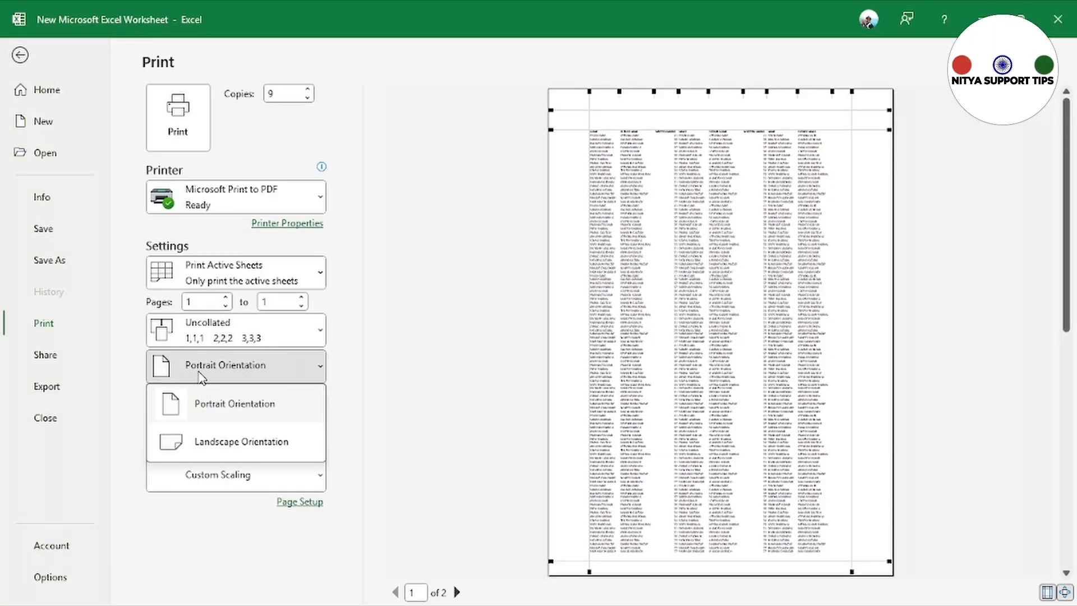
left_click(255, 446)
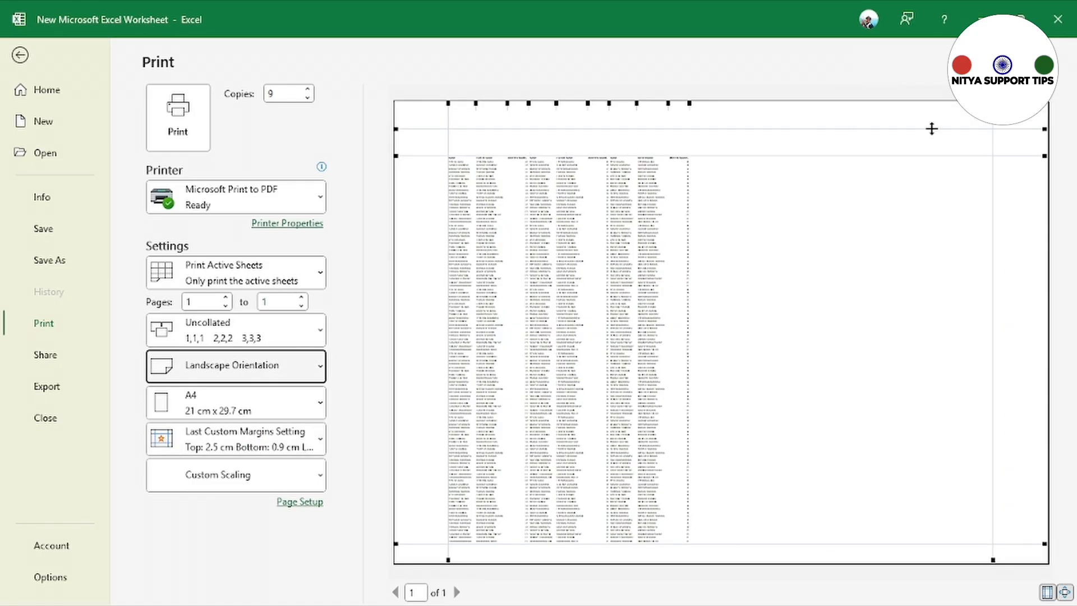
left_click(230, 416)
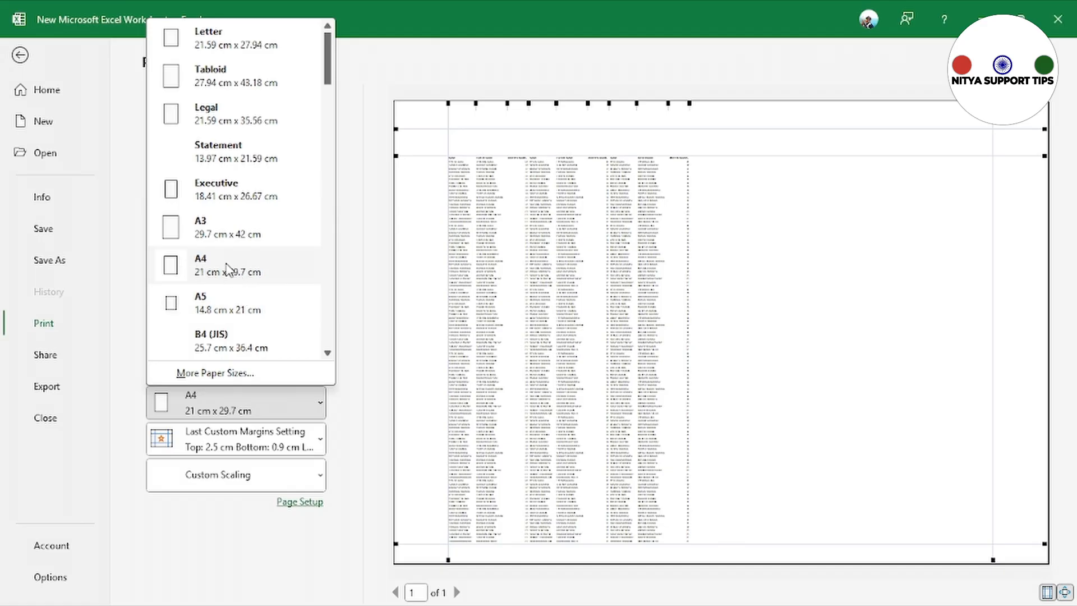
left_click(227, 43)
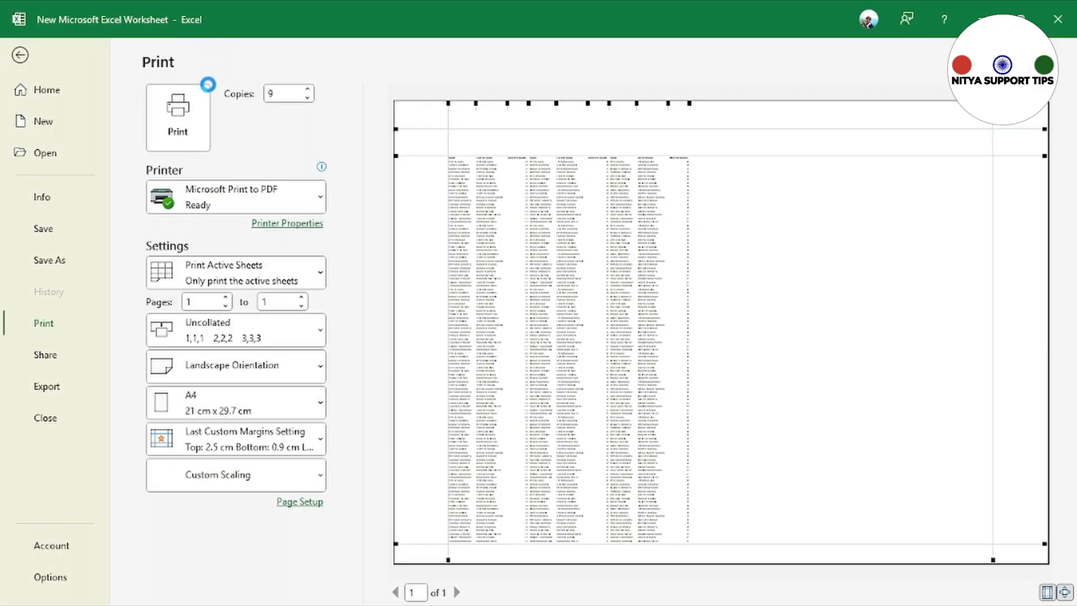